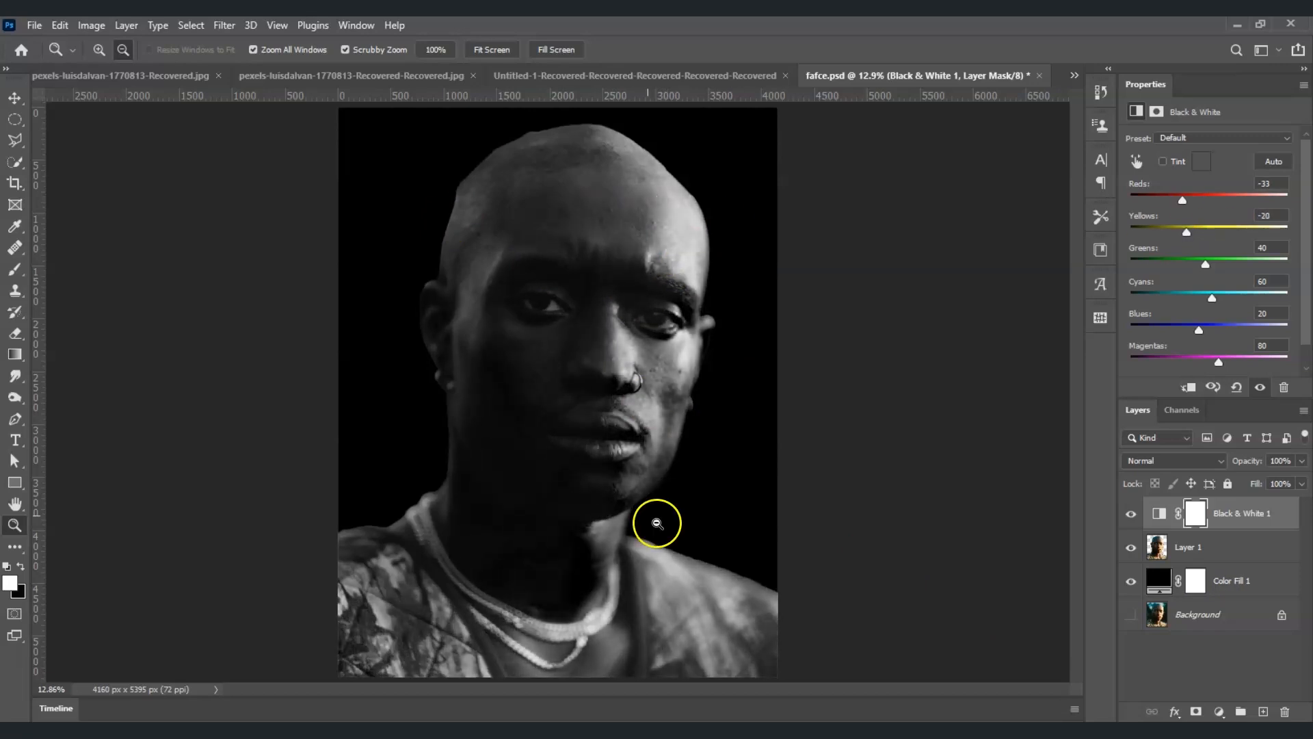
Merge the Black & White 1, Layer 1 and Color Fill 1 layers, and duplicate the merged layer for filtering
{"action": "left_click", "coordinate": [1114, 513]}
{"action": "key", "text": "ctrl+j"}
{"action": "left_click", "coordinate": [224, 25]}
{"action": "key", "text": "Return"}
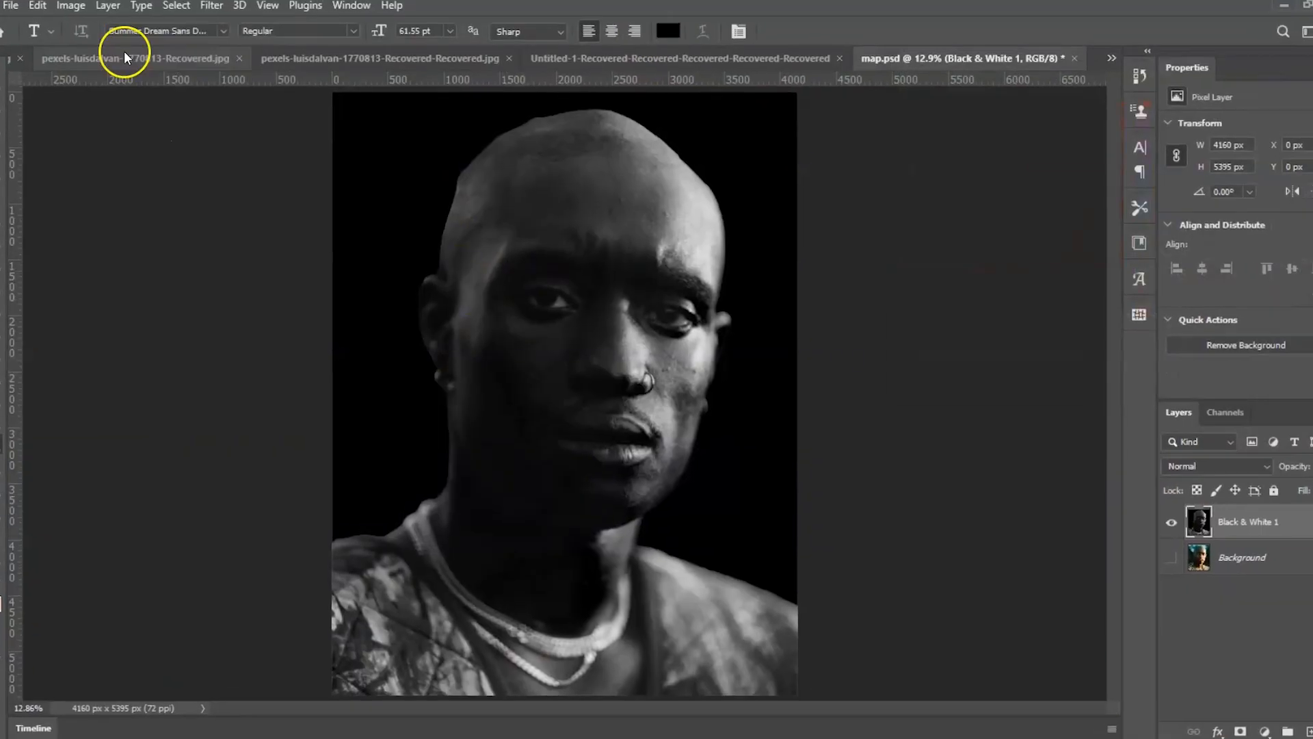
Paste text into a new text box across the portrait and apply Displace with horizontal and vertical scale 20
{"action": "left_click", "coordinate": [383, 152]}
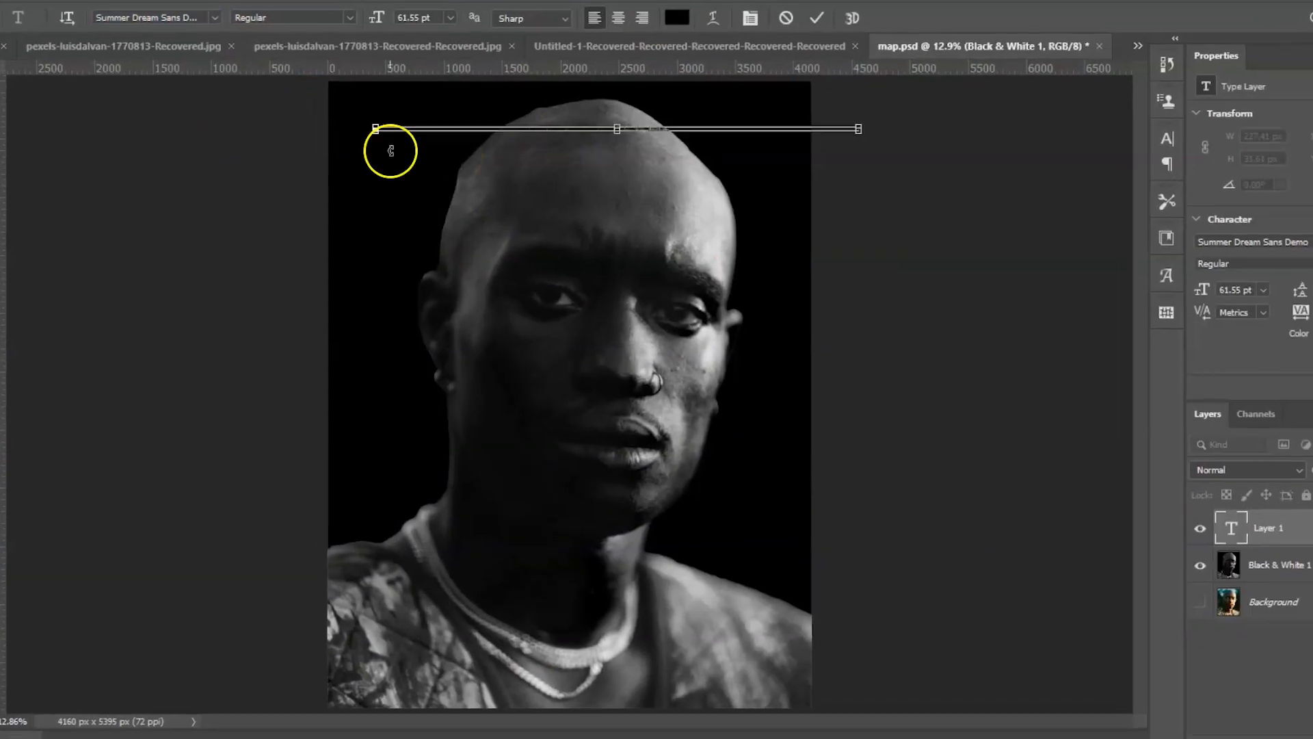
{"action": "key", "text": "ctrl+v"}
{"action": "left_click", "coordinate": [211, 6]}
{"action": "mouse_move", "coordinate": [205, 243]}
{"action": "left_click", "coordinate": [448, 243]}
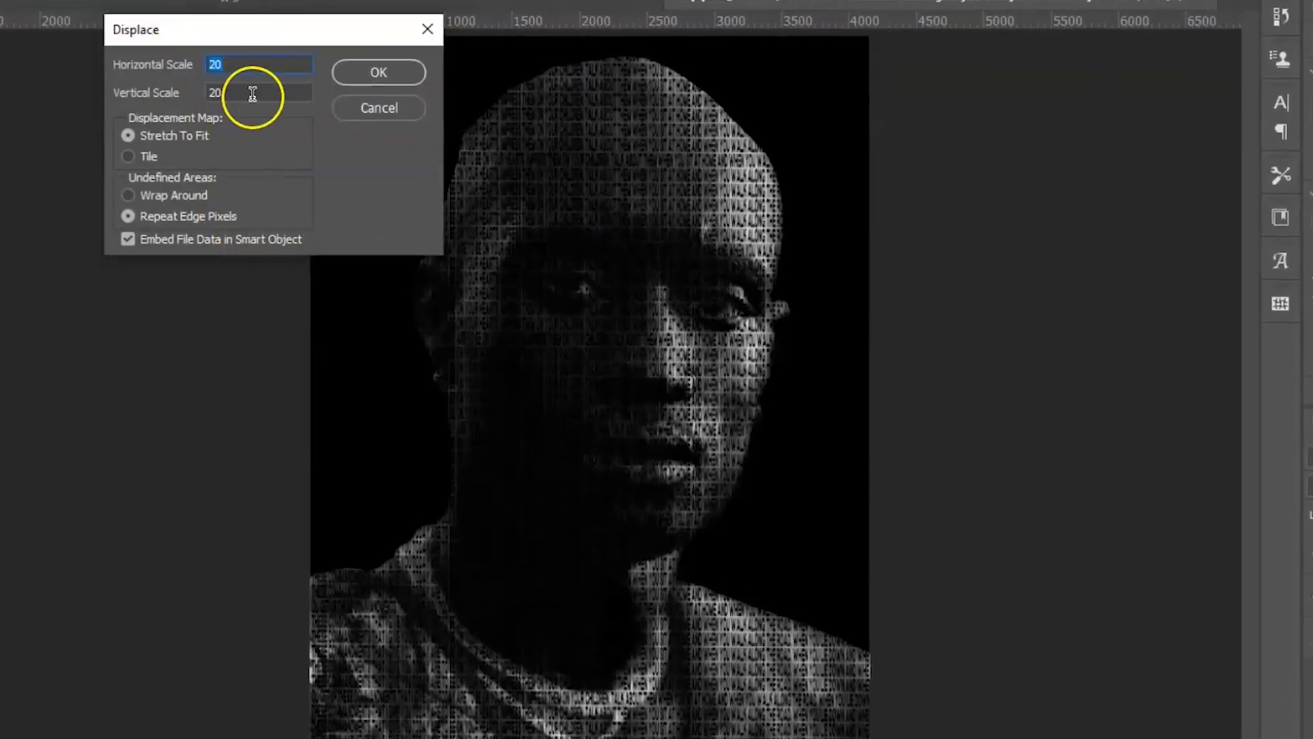
{"action": "left_click", "coordinate": [380, 80]}
{"action": "double_click", "coordinate": [308, 210]}
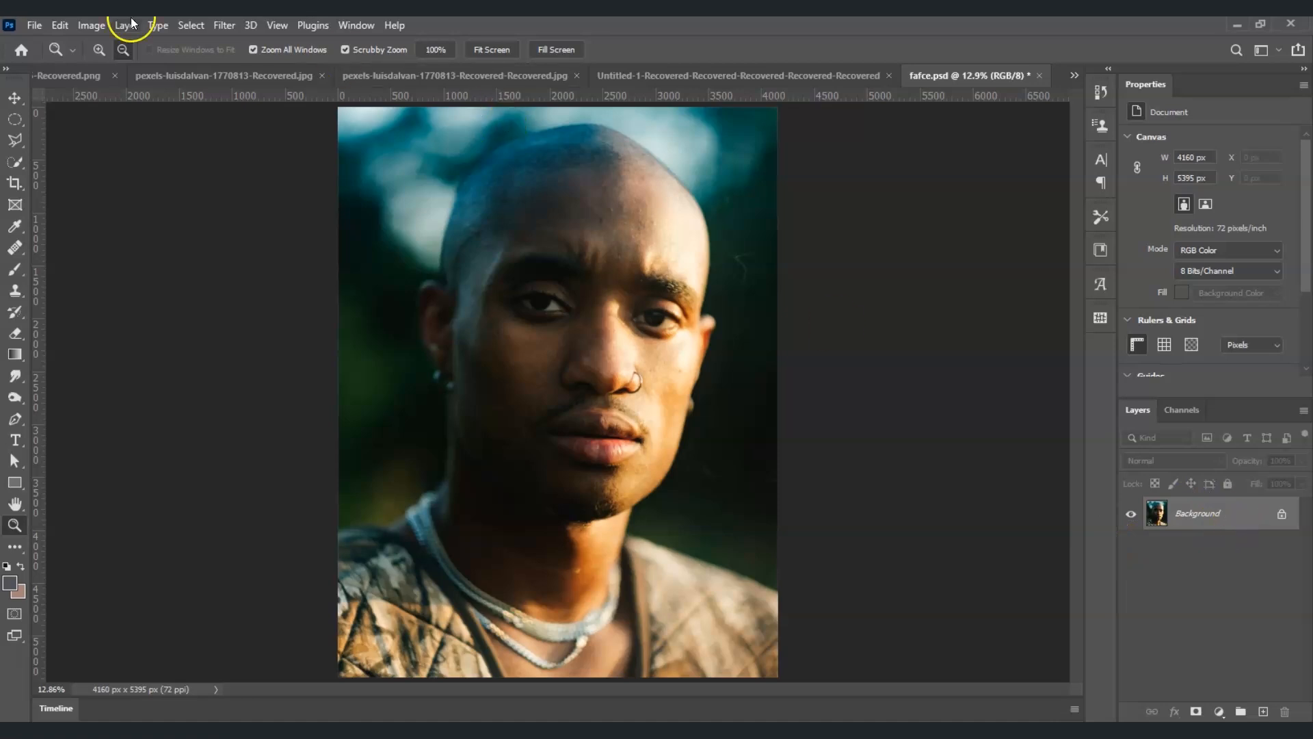
Select the portrait's subject automatically, copy it onto a new layer, and check the cutout with the background hidden
{"action": "left_click", "coordinate": [192, 25]}
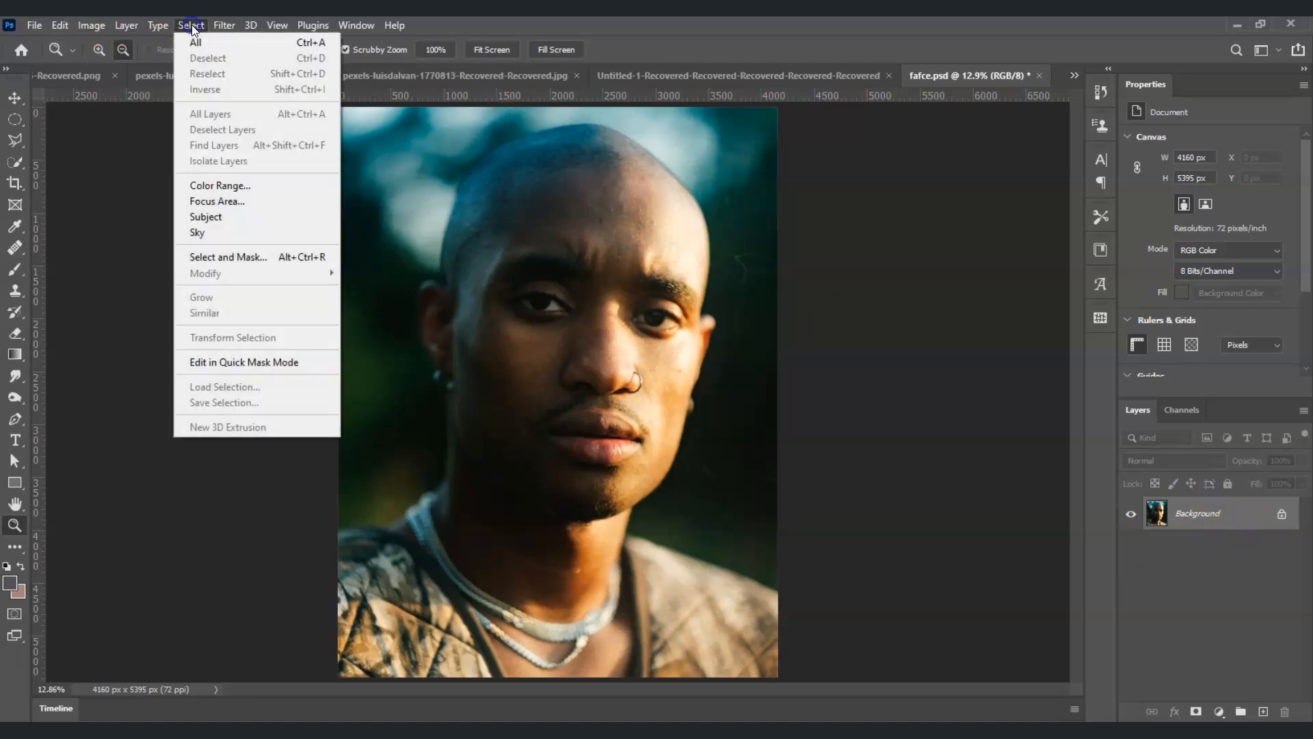
{"action": "left_click", "coordinate": [291, 218]}
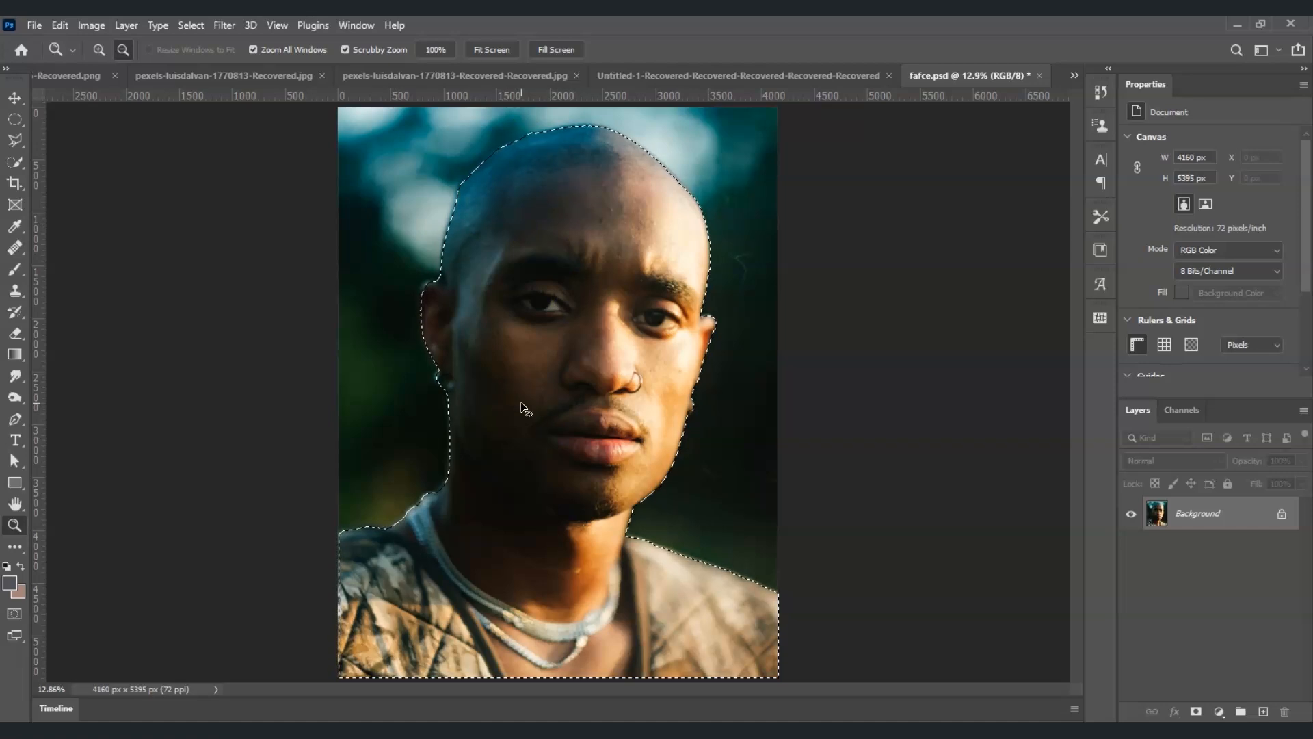
{"action": "key", "text": "ctrl+j"}
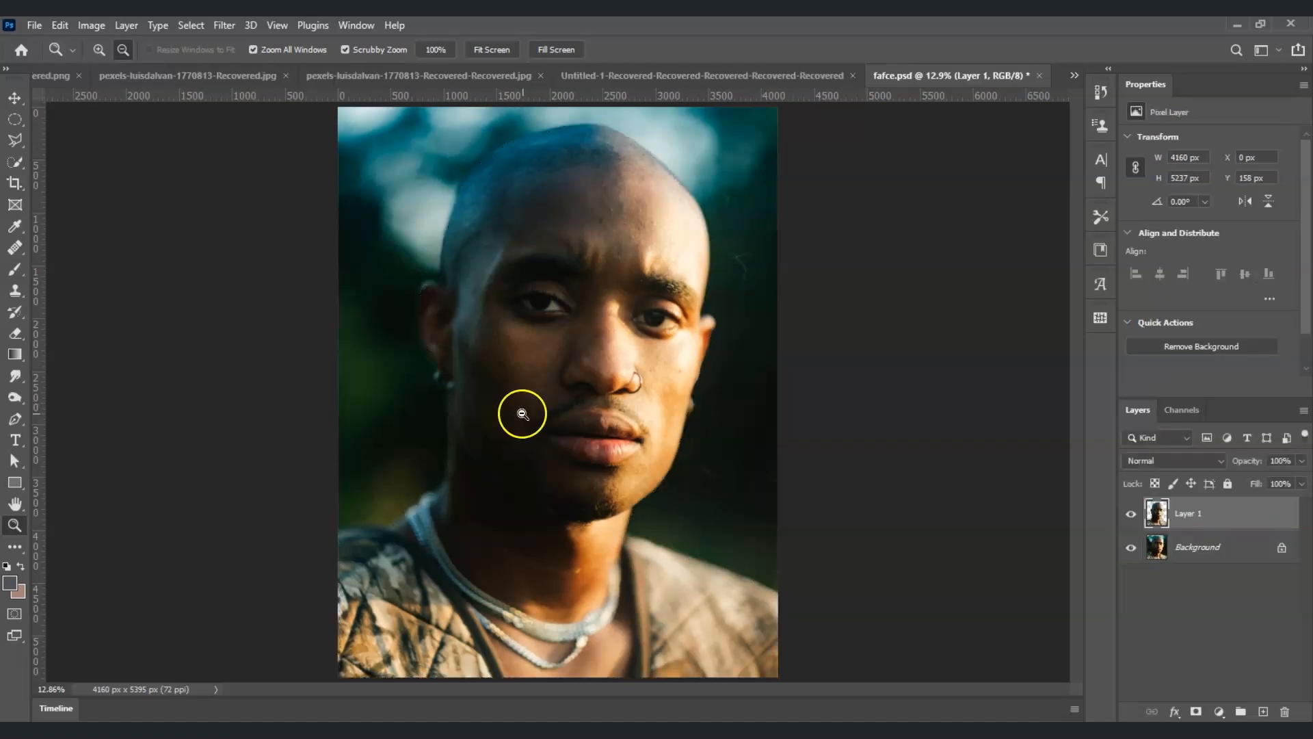
{"action": "left_click", "coordinate": [1131, 548]}
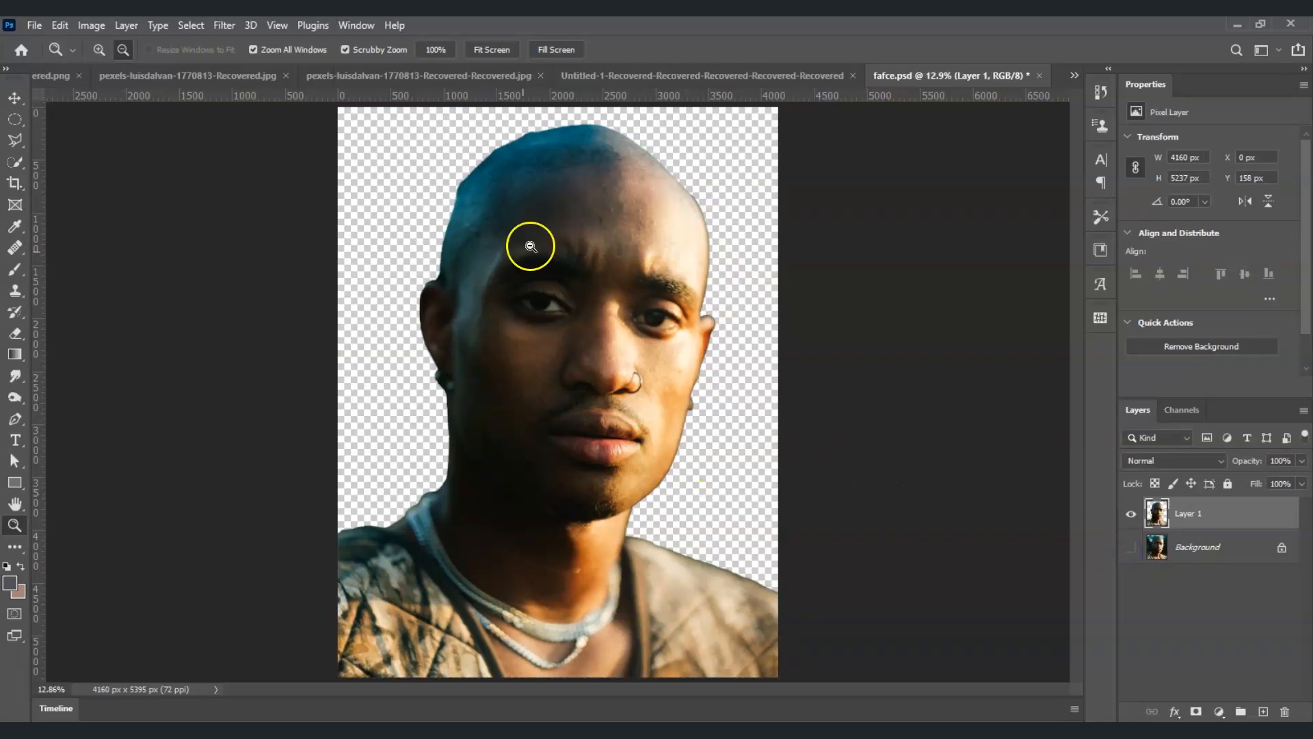
{"action": "left_click", "coordinate": [1131, 547]}
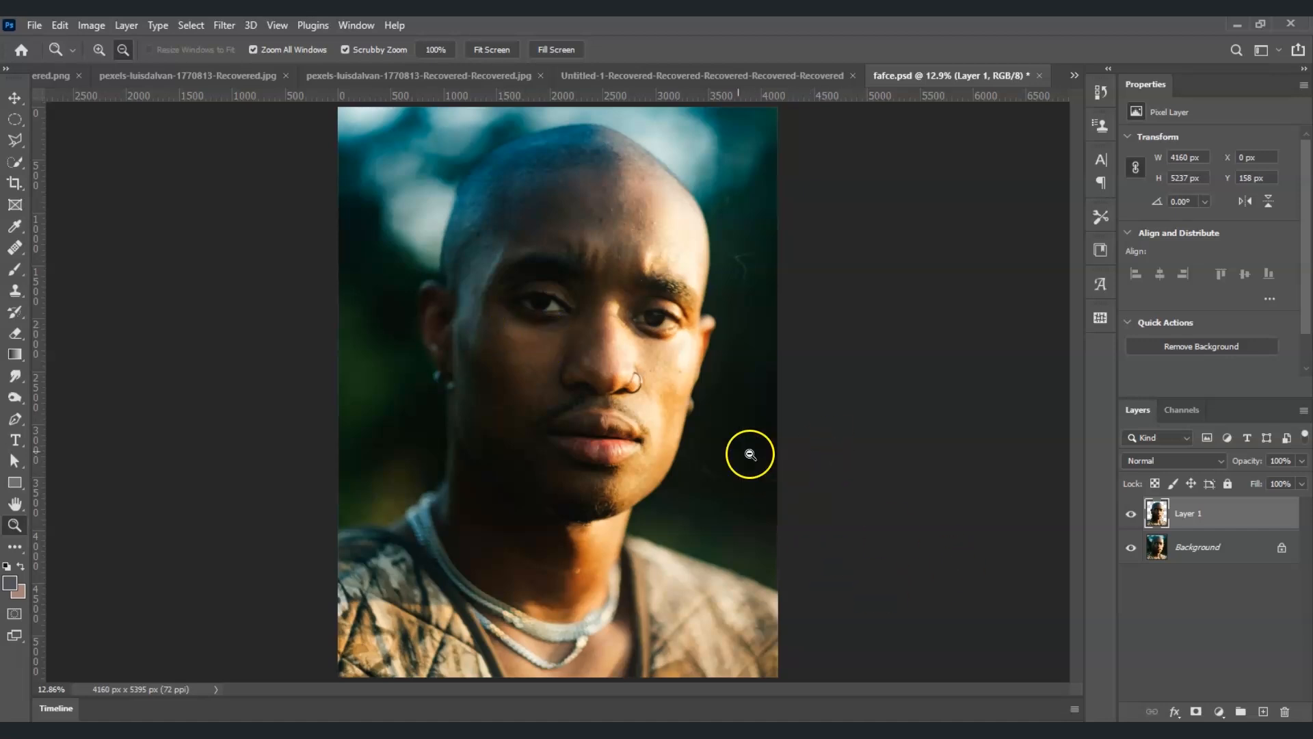
Hide the Background layer and add a black (#000000) Solid Color fill layer directly above it
{"action": "left_click", "coordinate": [1195, 545]}
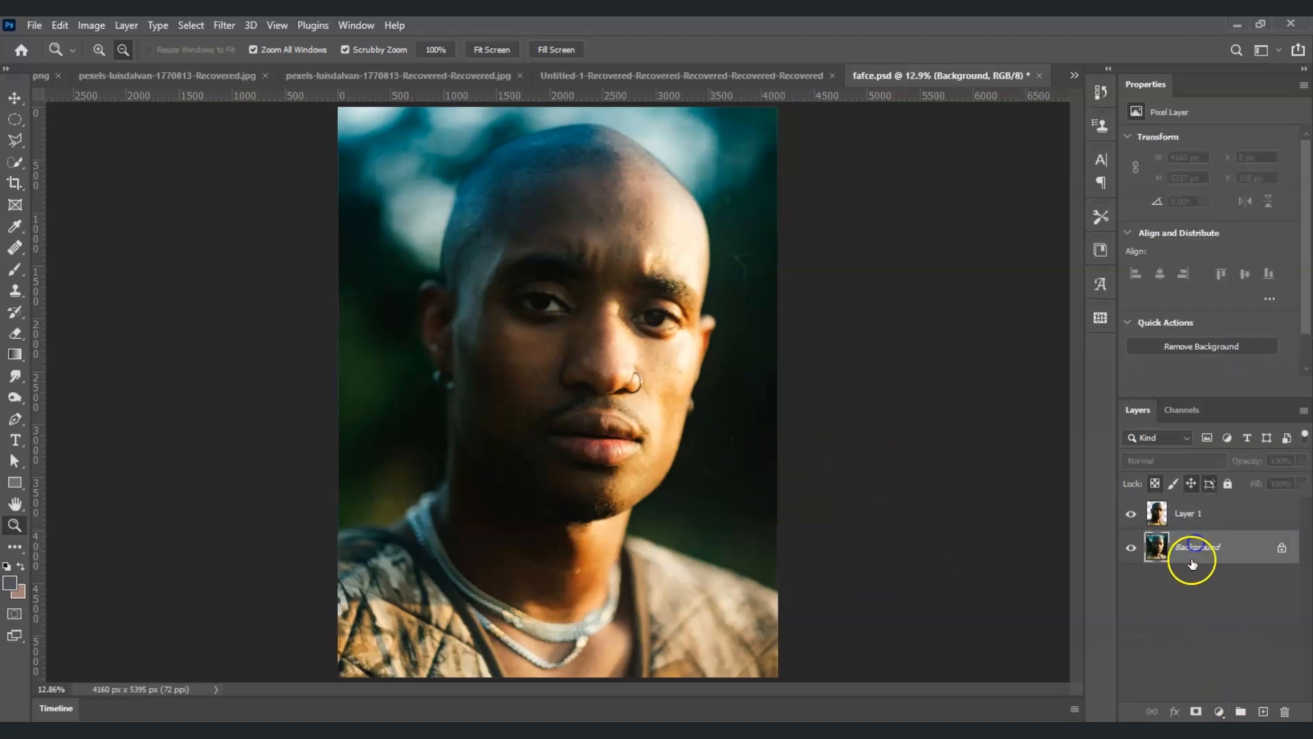
{"action": "left_click", "coordinate": [1131, 549]}
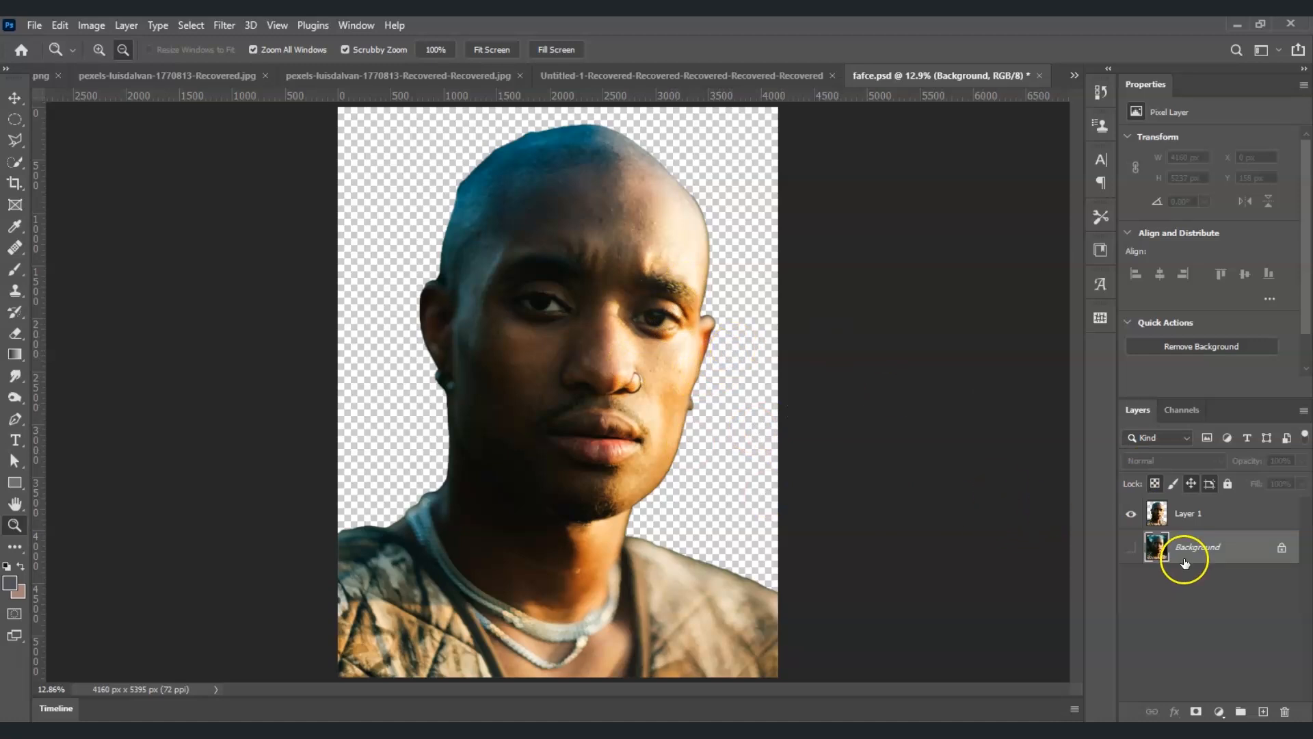
{"action": "left_click", "coordinate": [1221, 712]}
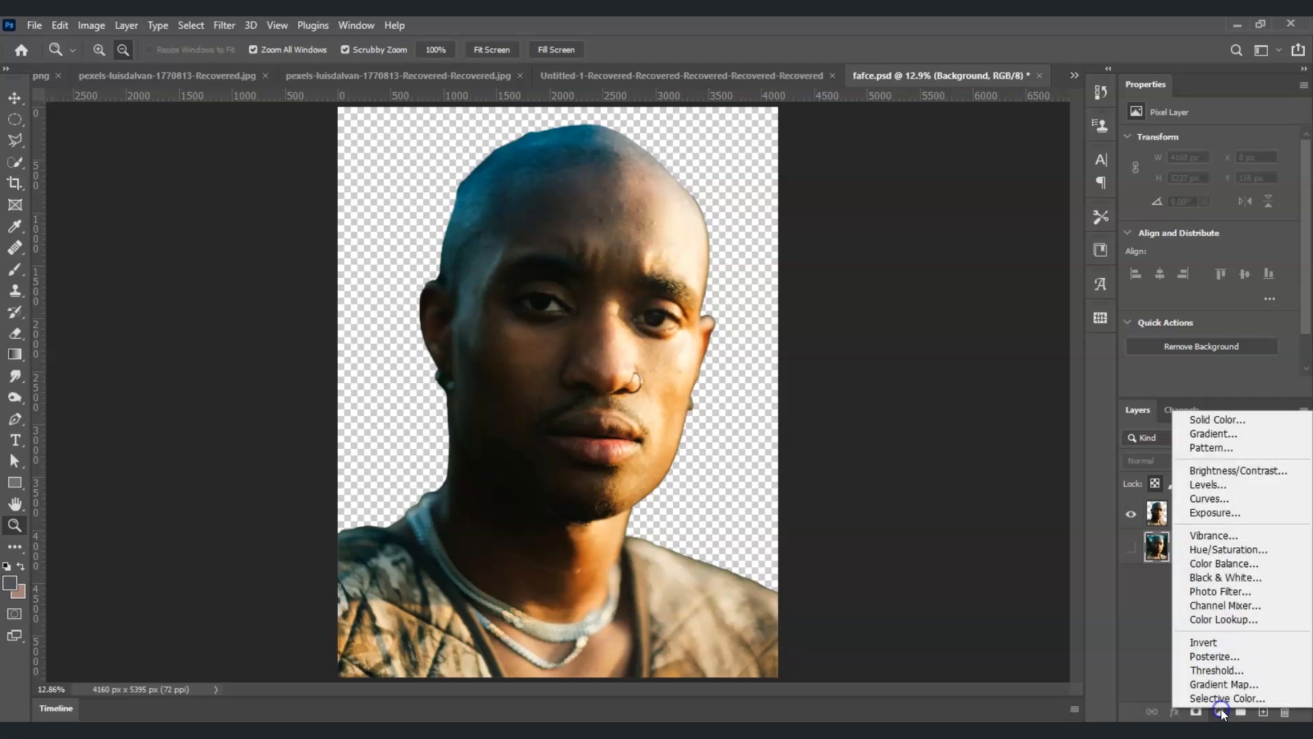
{"action": "left_click", "coordinate": [1194, 420]}
{"action": "mouse_move", "coordinate": [921, 273]}
{"action": "left_mouse_down"}
{"action": "mouse_move", "coordinate": [933, 219]}
{"action": "mouse_move", "coordinate": [857, 352]}
{"action": "left_mouse_up"}
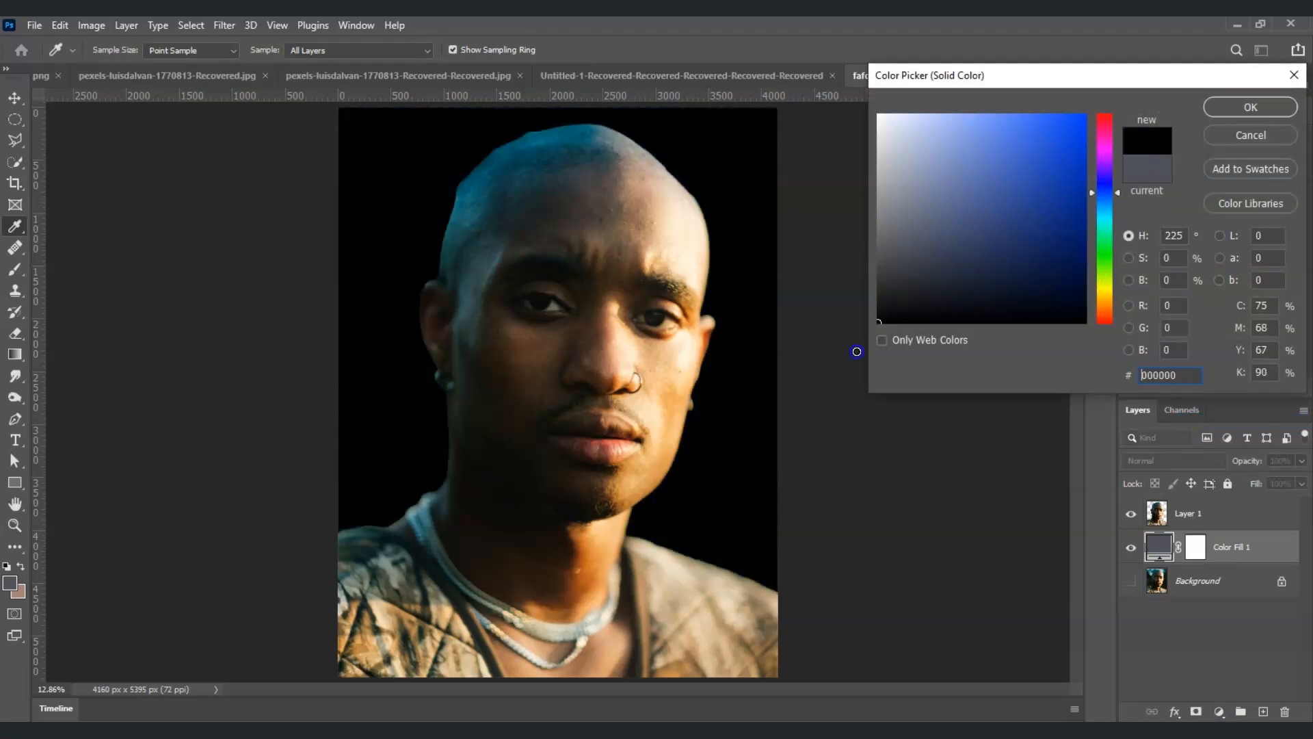
{"action": "left_click", "coordinate": [1253, 106]}
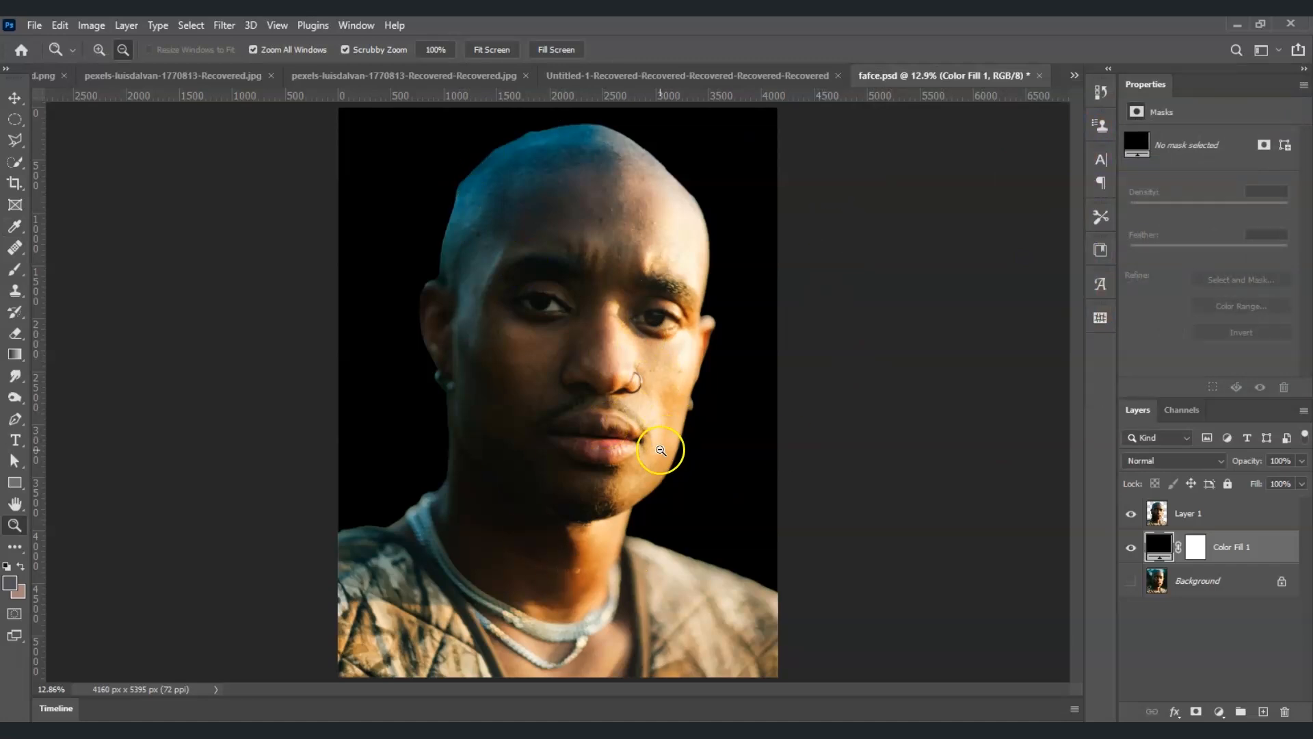
Add a Black & White adjustment above Layer 1 with Reds at -33 and Yellows at -20
{"action": "left_click", "coordinate": [1168, 524]}
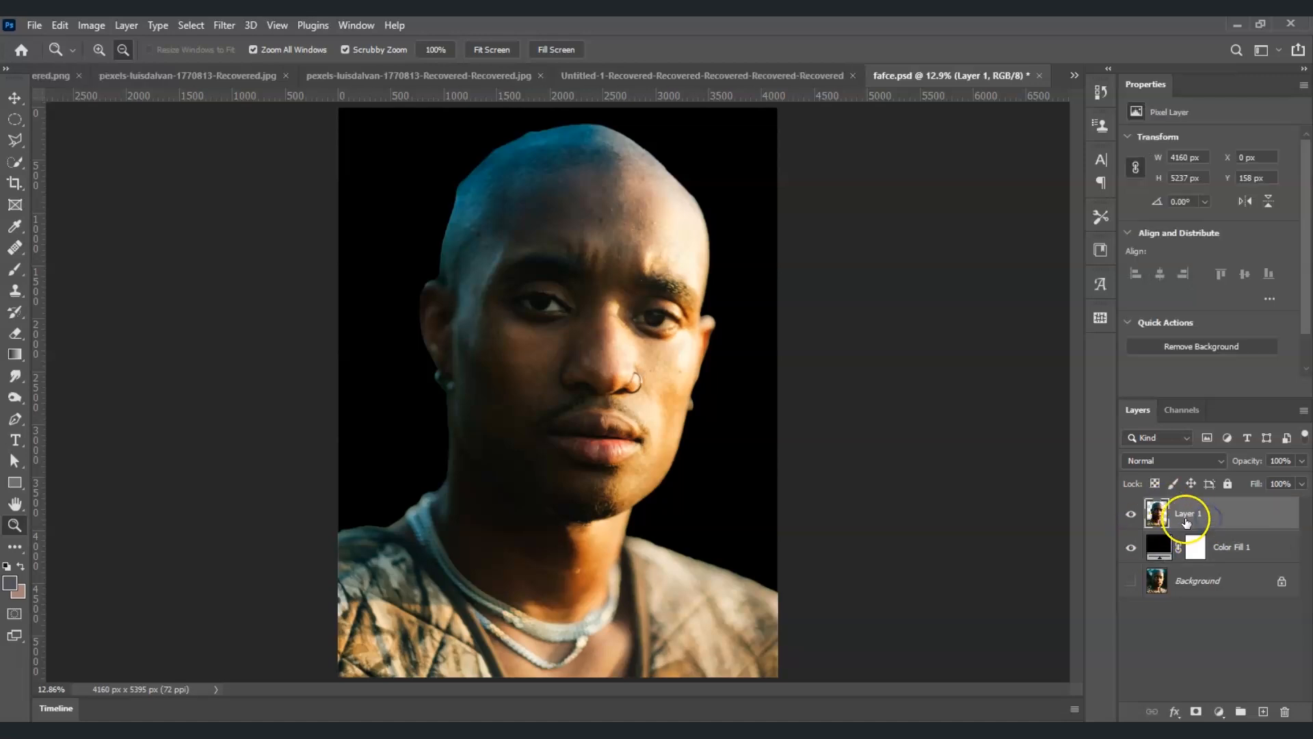
{"action": "left_click", "coordinate": [1219, 712]}
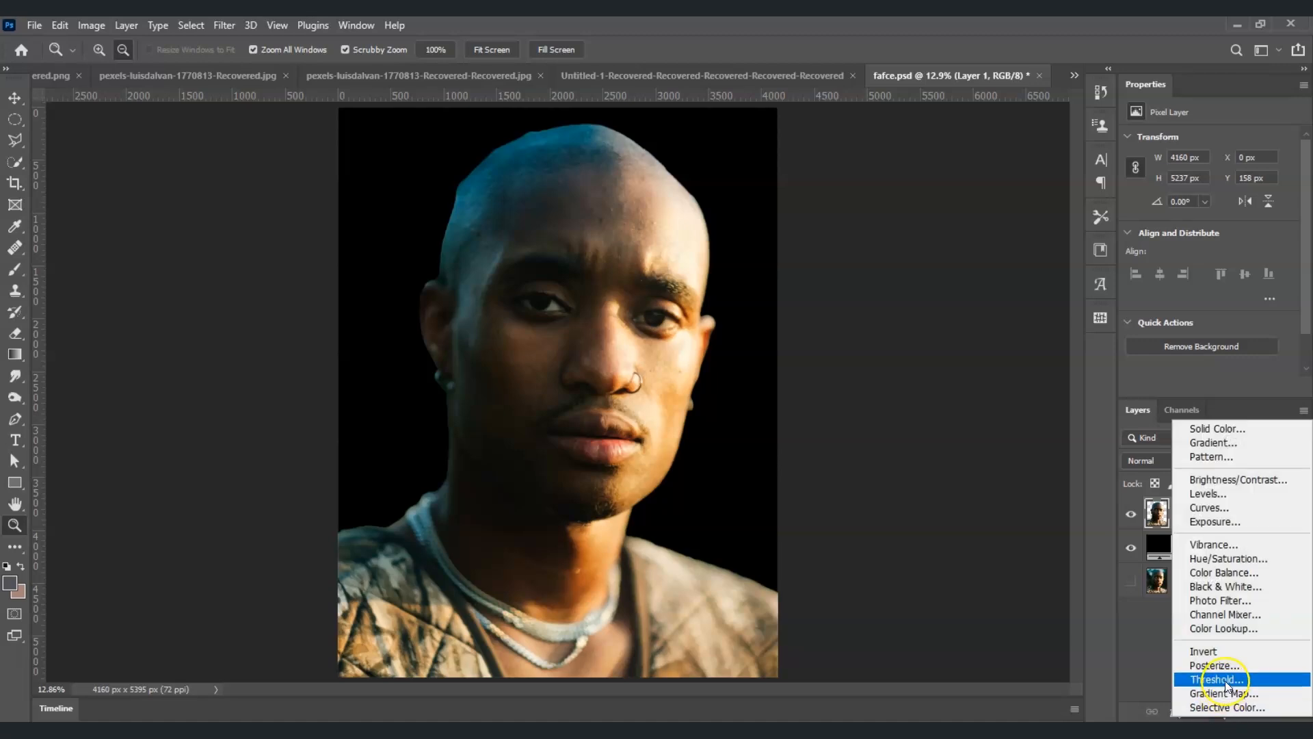
{"action": "left_click", "coordinate": [1225, 590]}
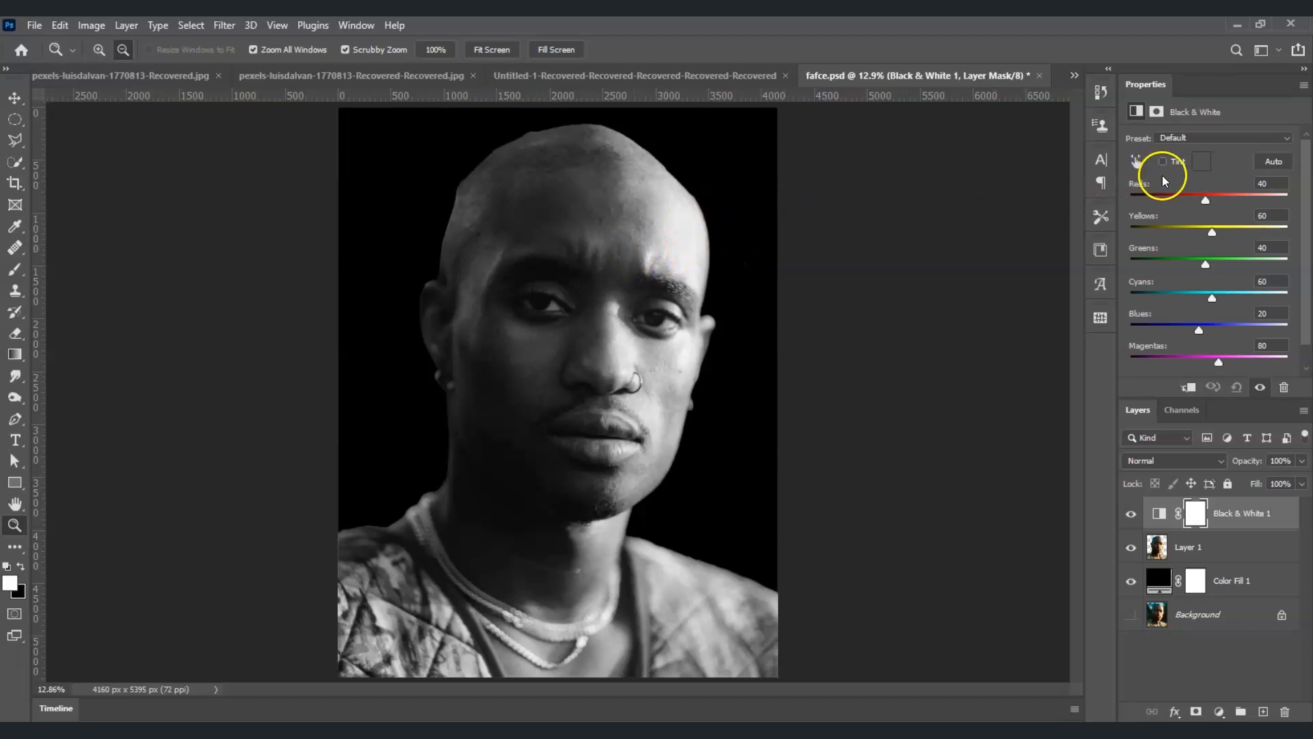
{"action": "left_click_drag", "start_coordinate": [1205, 199], "coordinate": [1187, 205]}
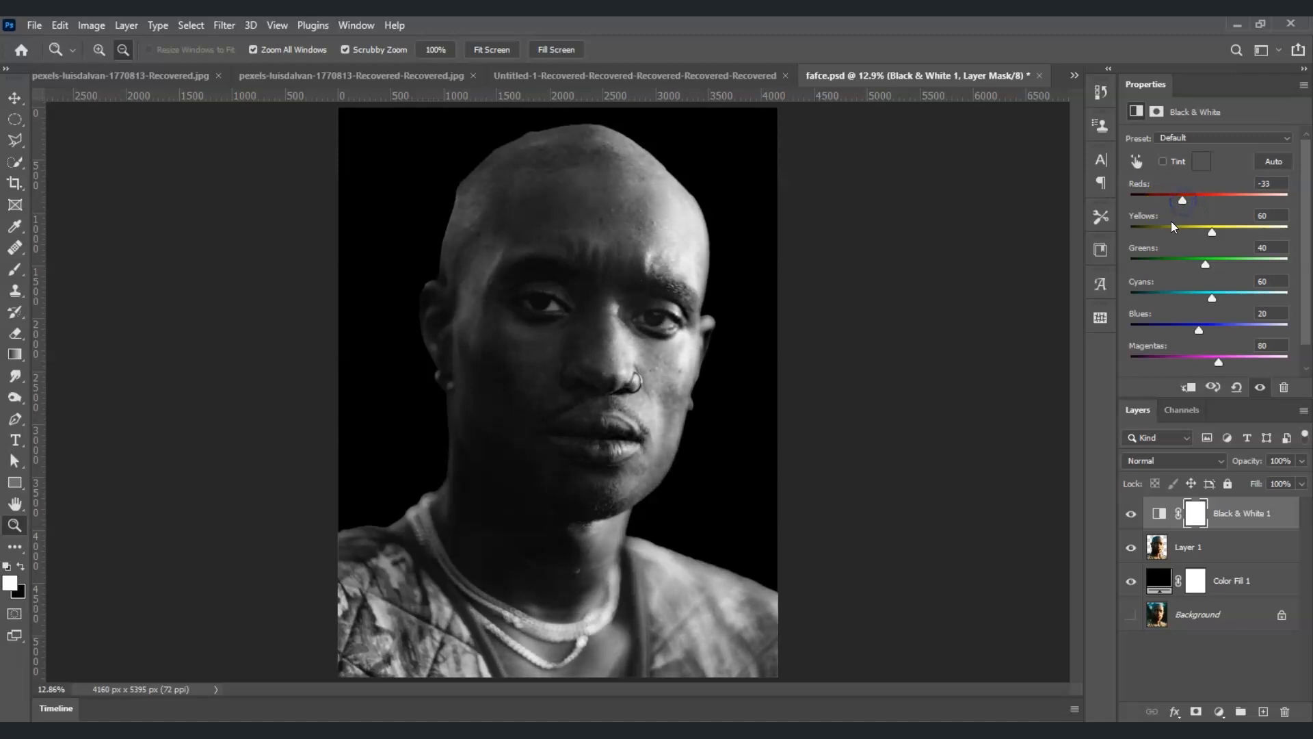
{"action": "left_click_drag", "start_coordinate": [1212, 233], "coordinate": [1194, 234]}
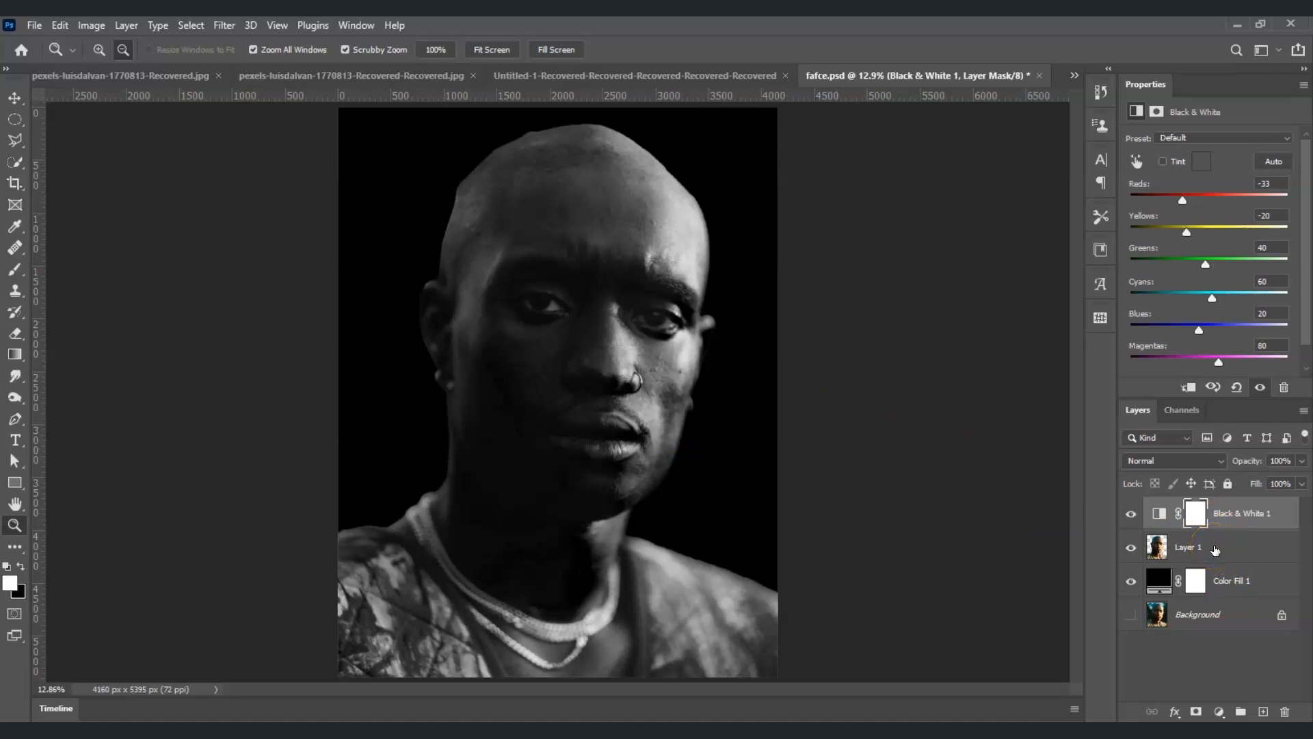
Merge the Black & White 1, Layer 1 and Color Fill 1 layers into one layer
{"action": "left_click", "coordinate": [1253, 516]}
{"action": "left_click", "coordinate": [1223, 527]}
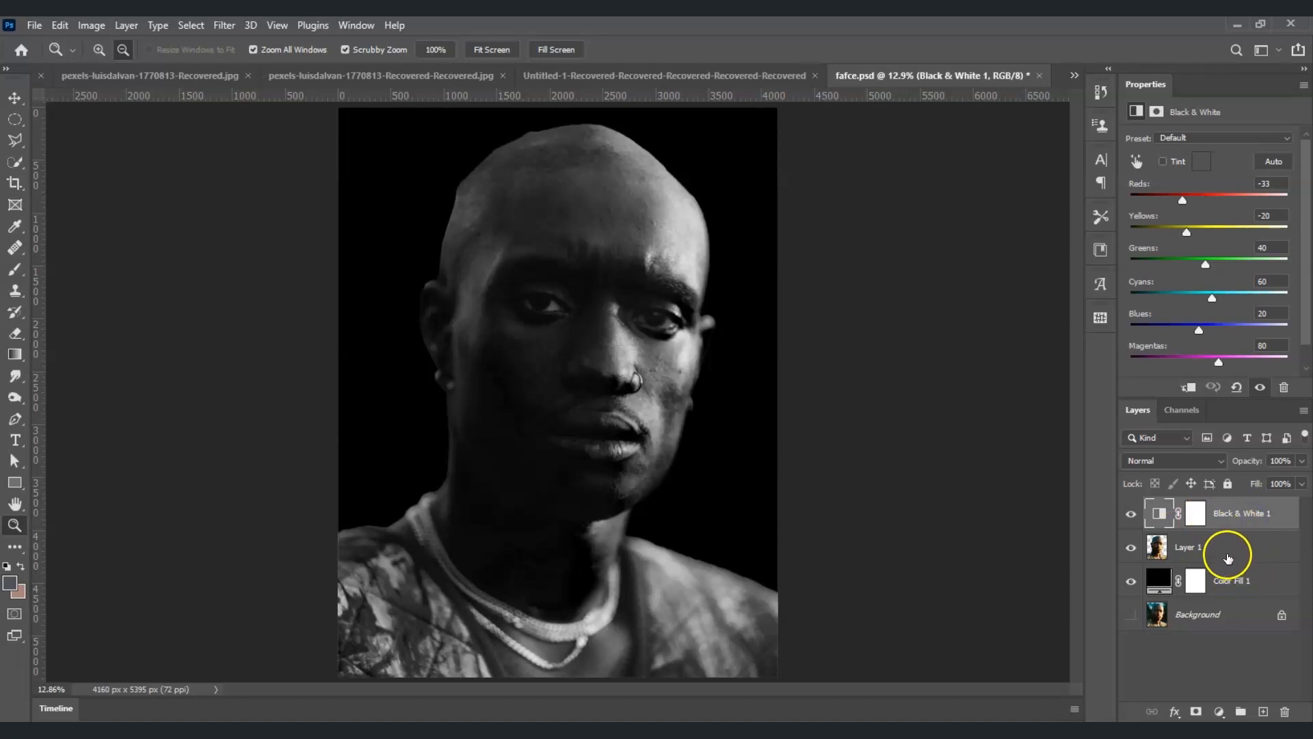
{"action": "left_click", "coordinate": [1231, 547], "text": "ctrl"}
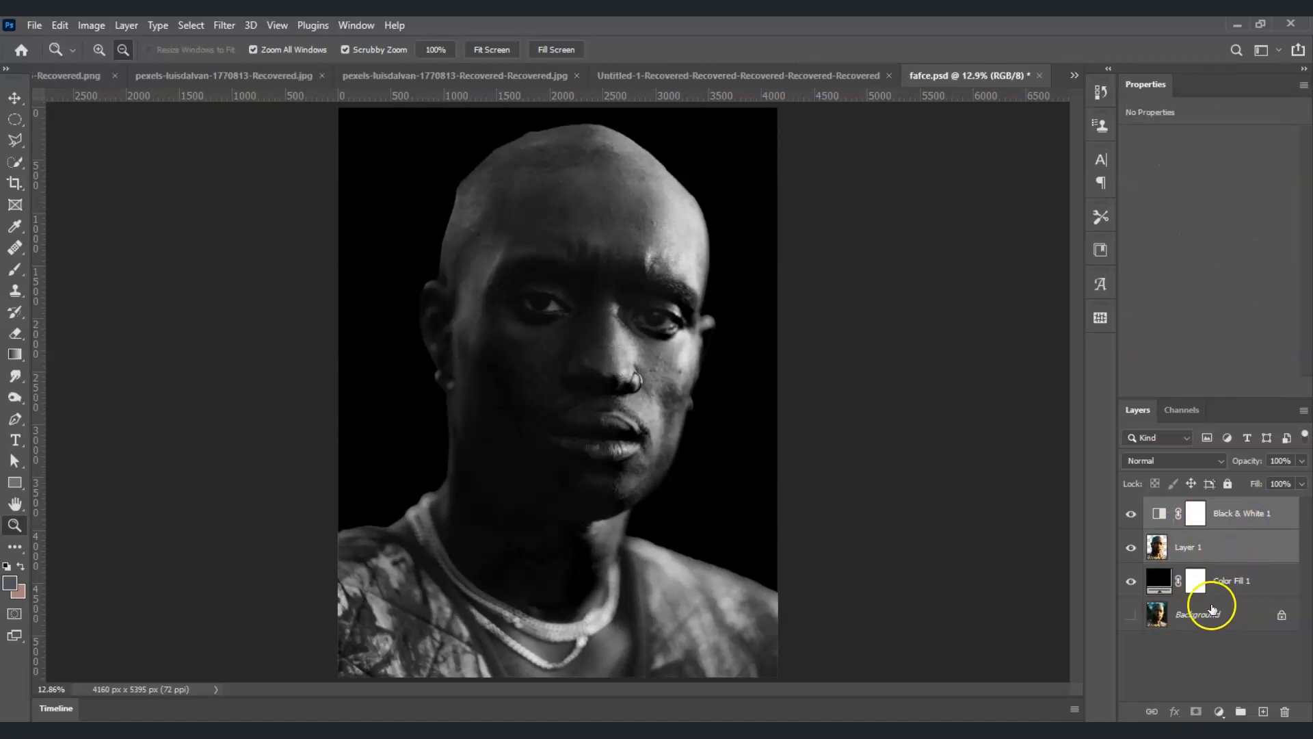
{"action": "left_click", "coordinate": [1236, 588], "text": "ctrl"}
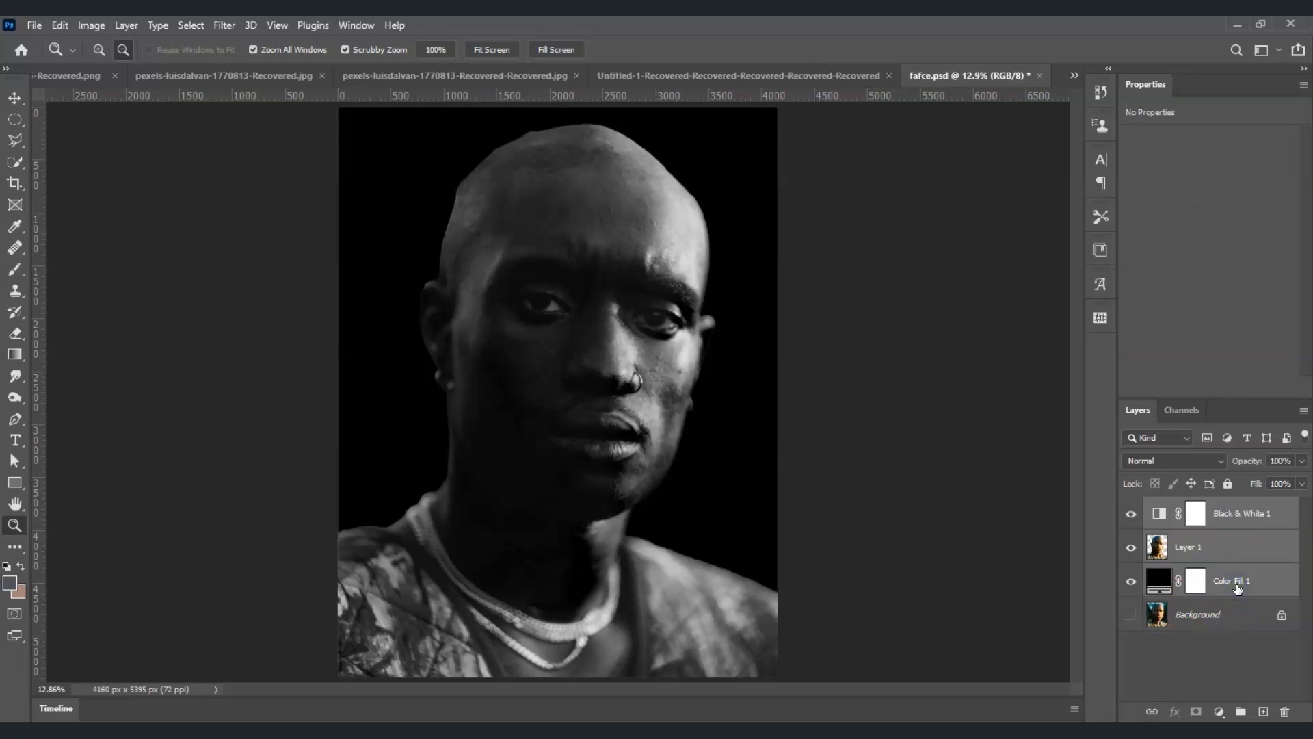
{"action": "right_click", "coordinate": [1226, 546]}
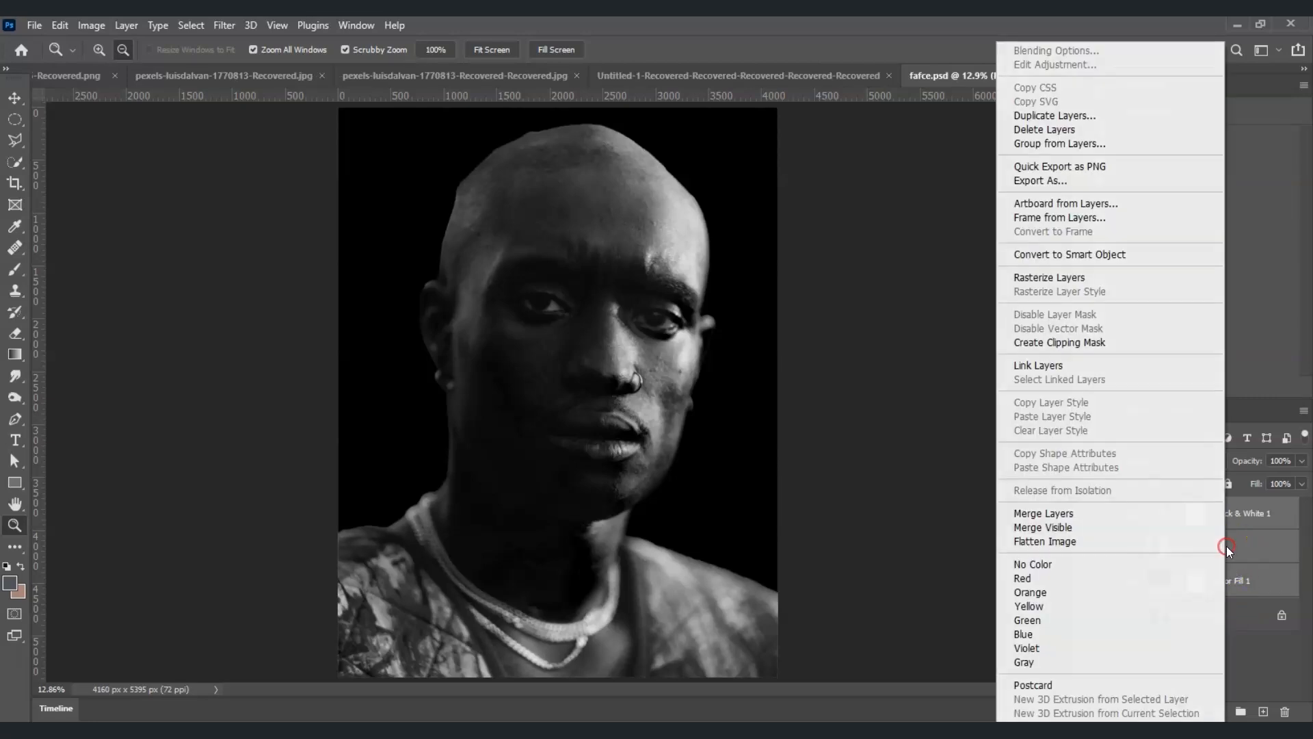
{"action": "left_click", "coordinate": [1114, 514]}
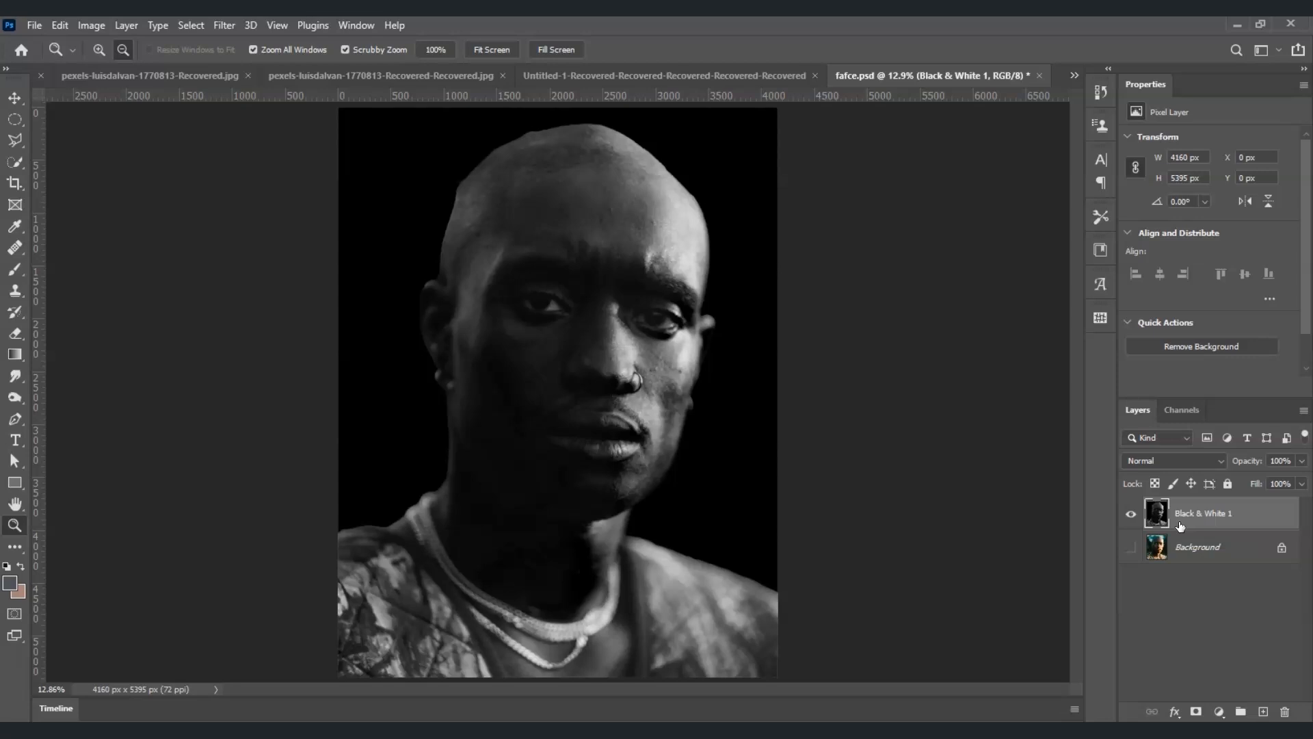
Duplicate the merged Black & White 1 layer and apply a Gaussian Blur with a 20-pixel radius to the copy
{"action": "left_click", "coordinate": [1202, 515]}
{"action": "key", "text": "ctrl+j"}
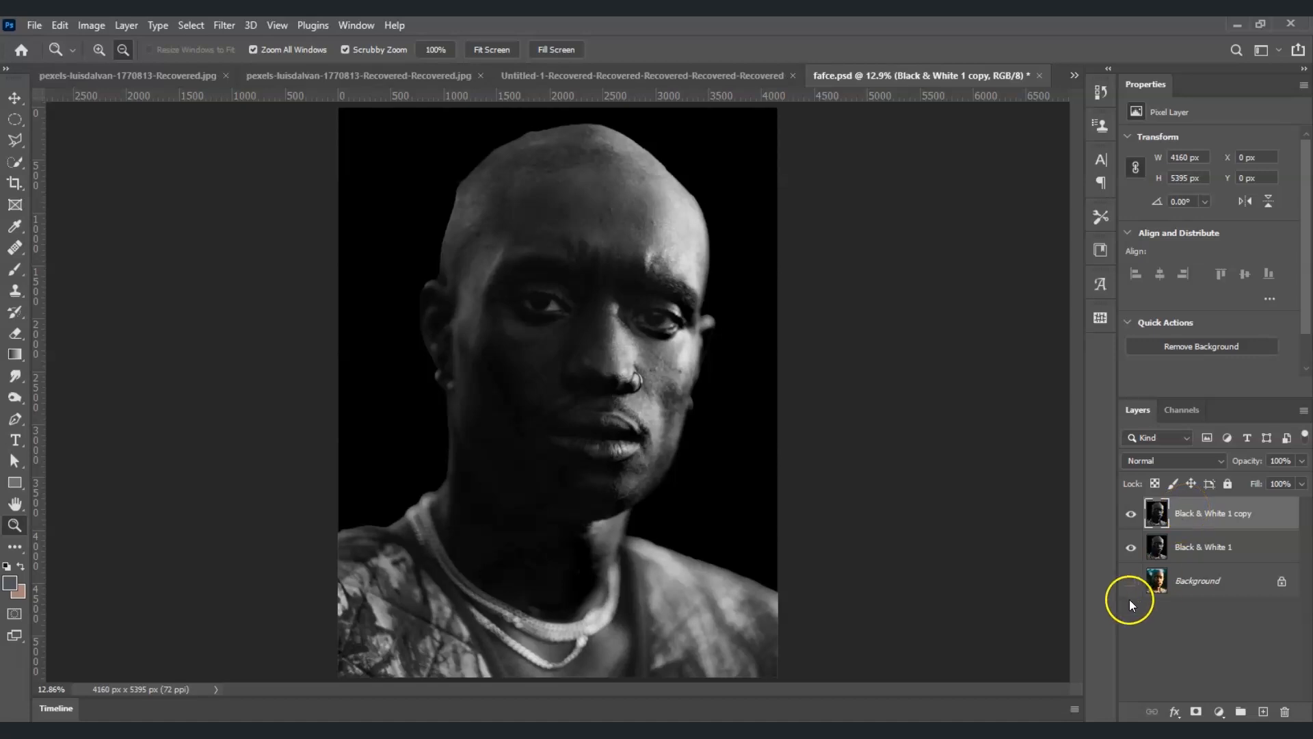
{"action": "left_click", "coordinate": [1195, 517]}
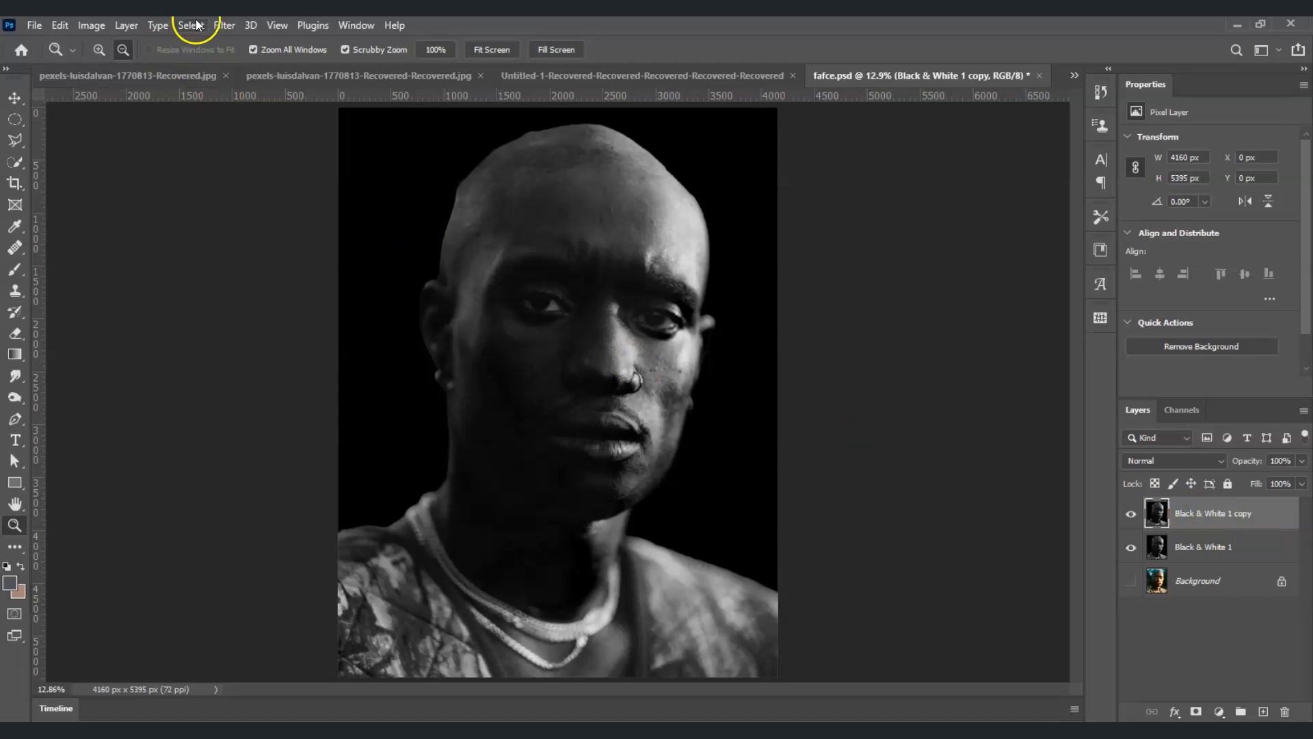
{"action": "left_click", "coordinate": [226, 26]}
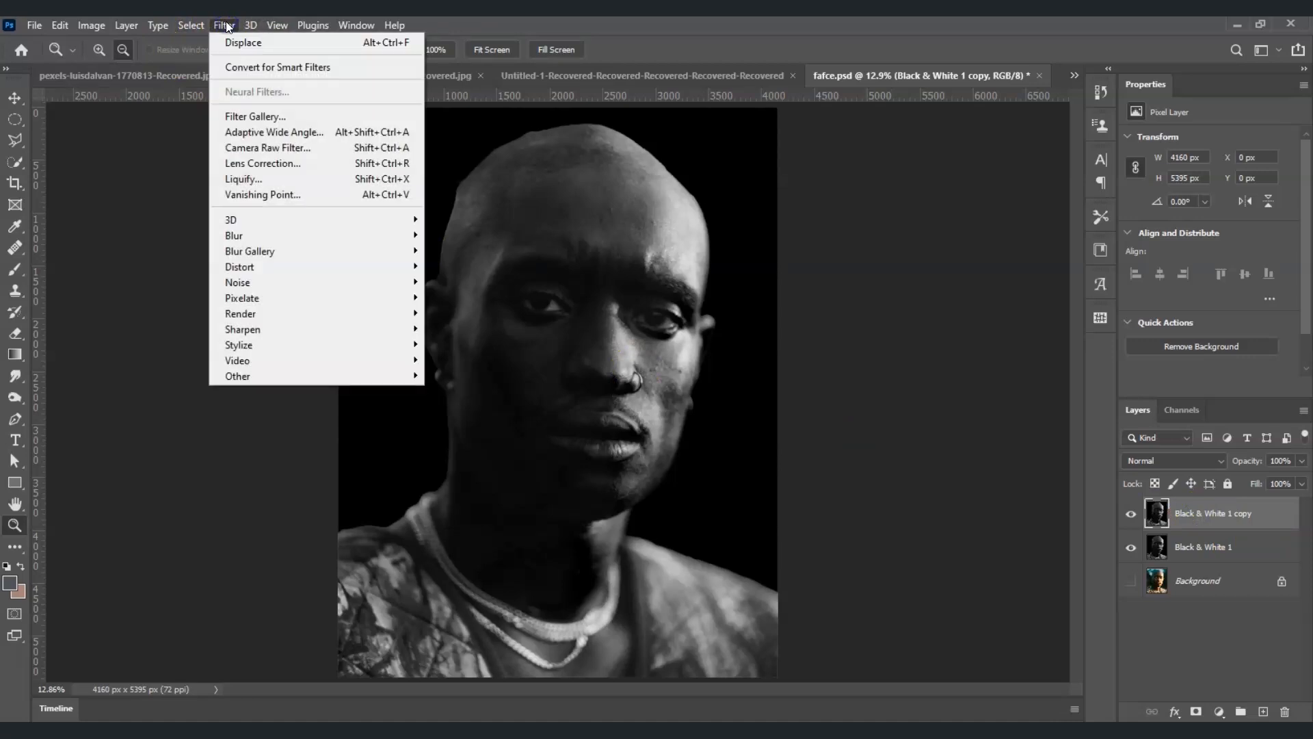
{"action": "mouse_move", "coordinate": [287, 235]}
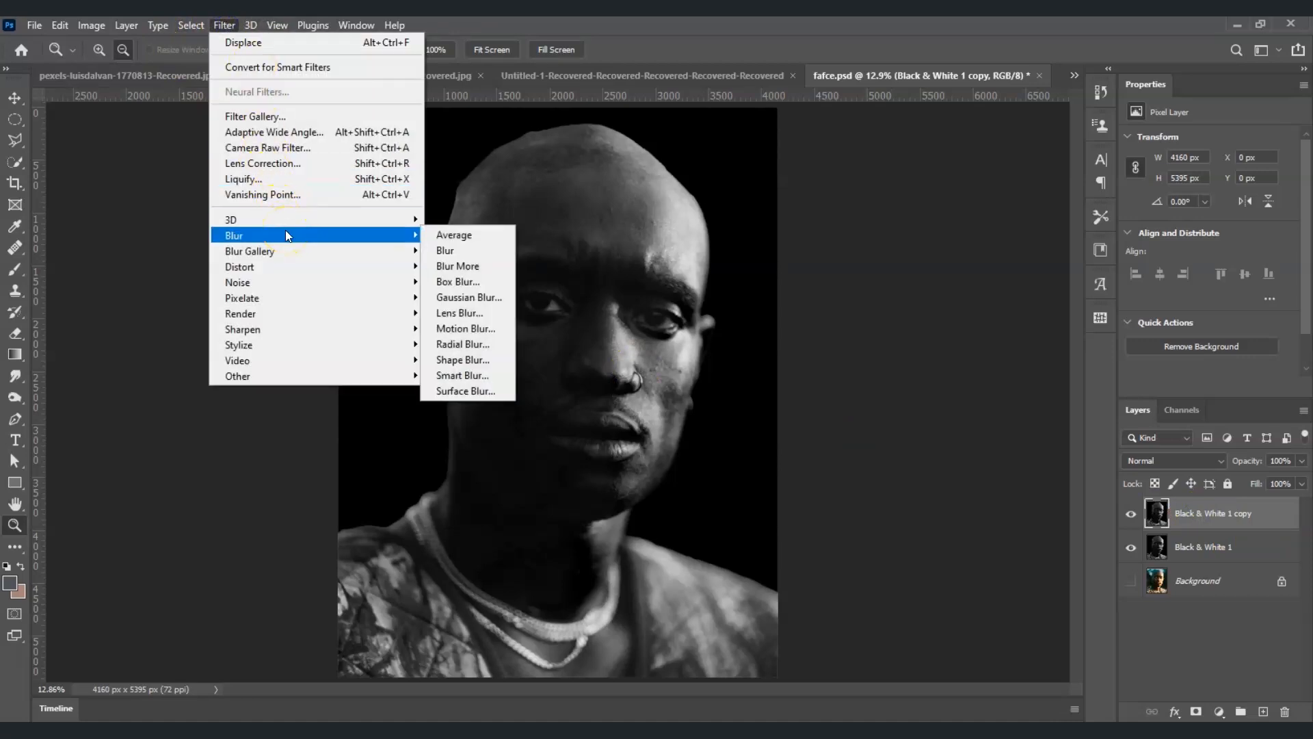
{"action": "left_click", "coordinate": [469, 297]}
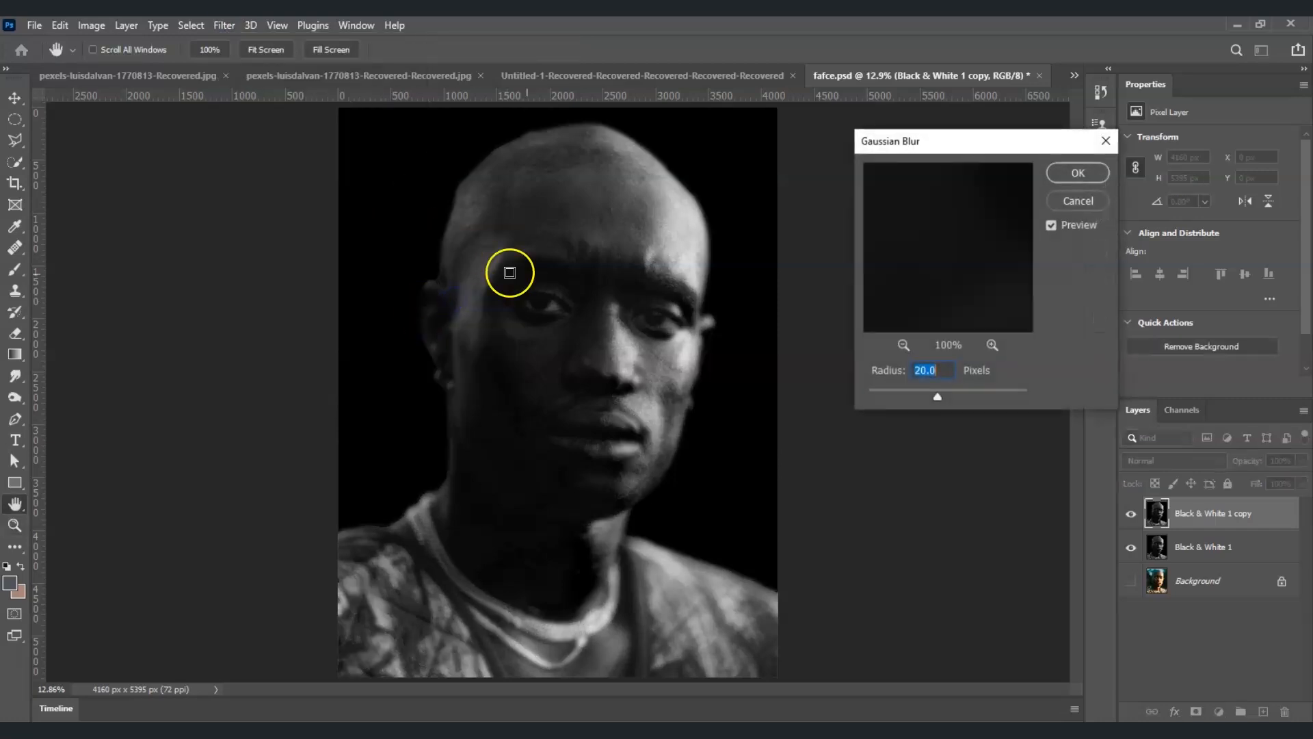
{"action": "left_click_drag", "start_coordinate": [975, 147], "coordinate": [827, 158]}
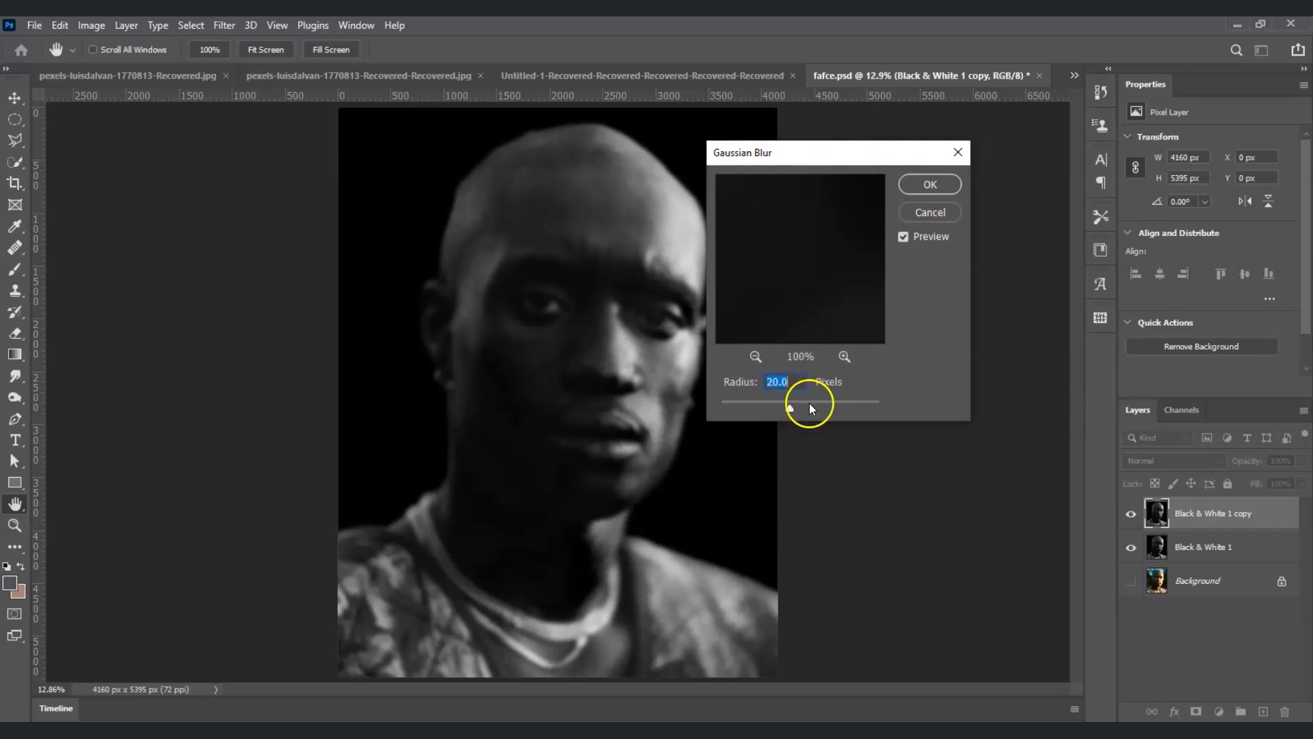
{"action": "left_click", "coordinate": [930, 188]}
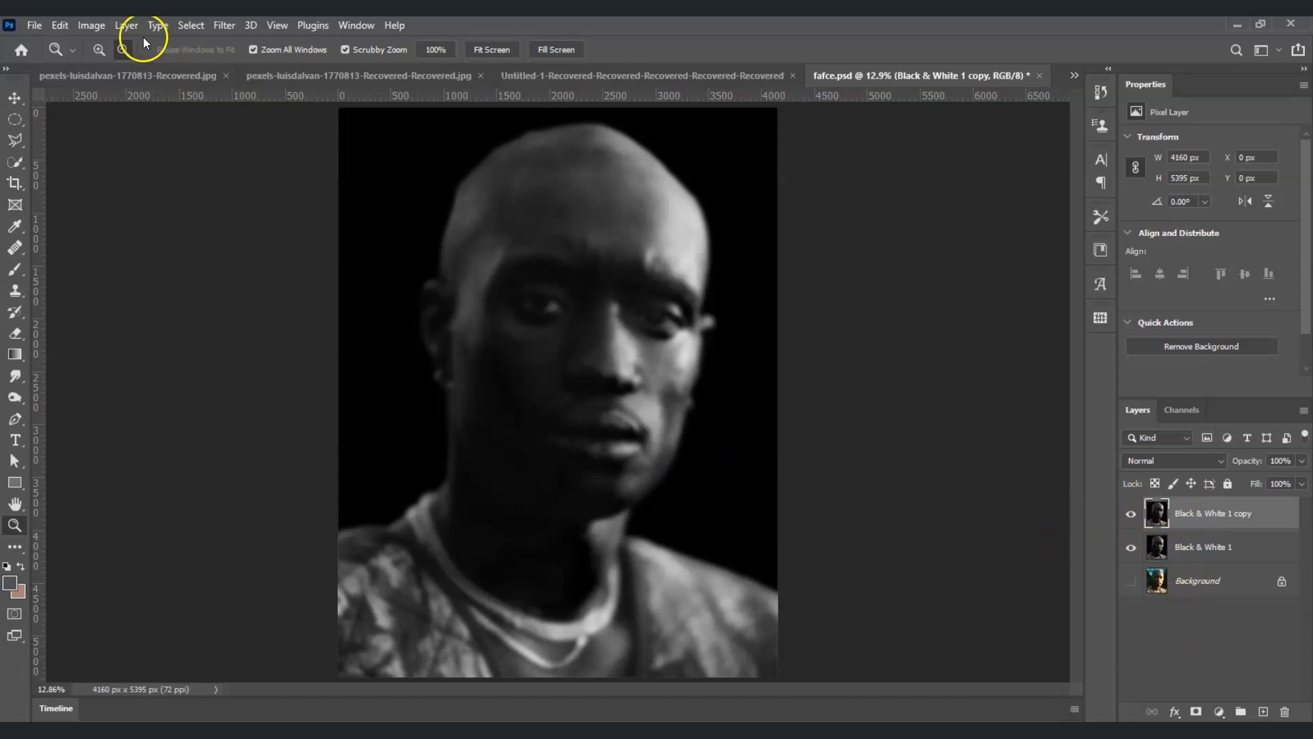
Save the blurred document on the computer as a Photoshop file named map in the Downloads folder
{"action": "left_click", "coordinate": [36, 26]}
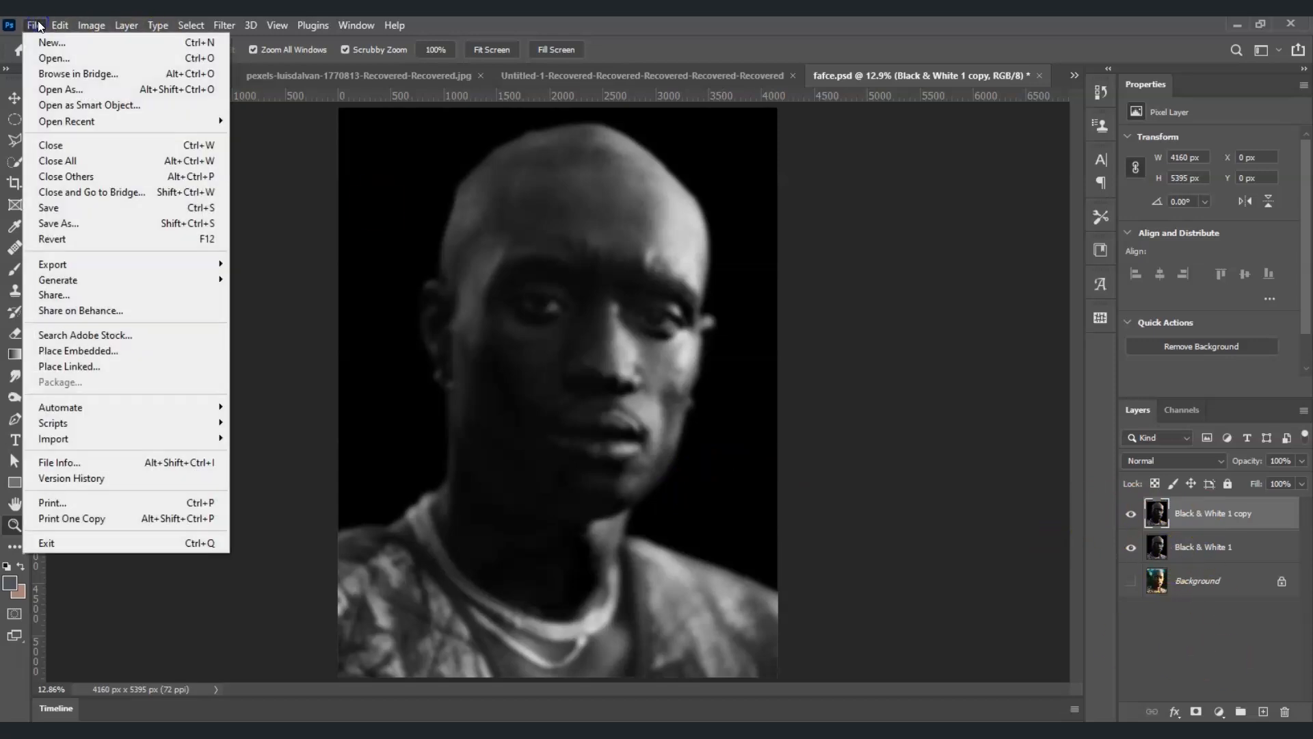
{"action": "left_click", "coordinate": [162, 226]}
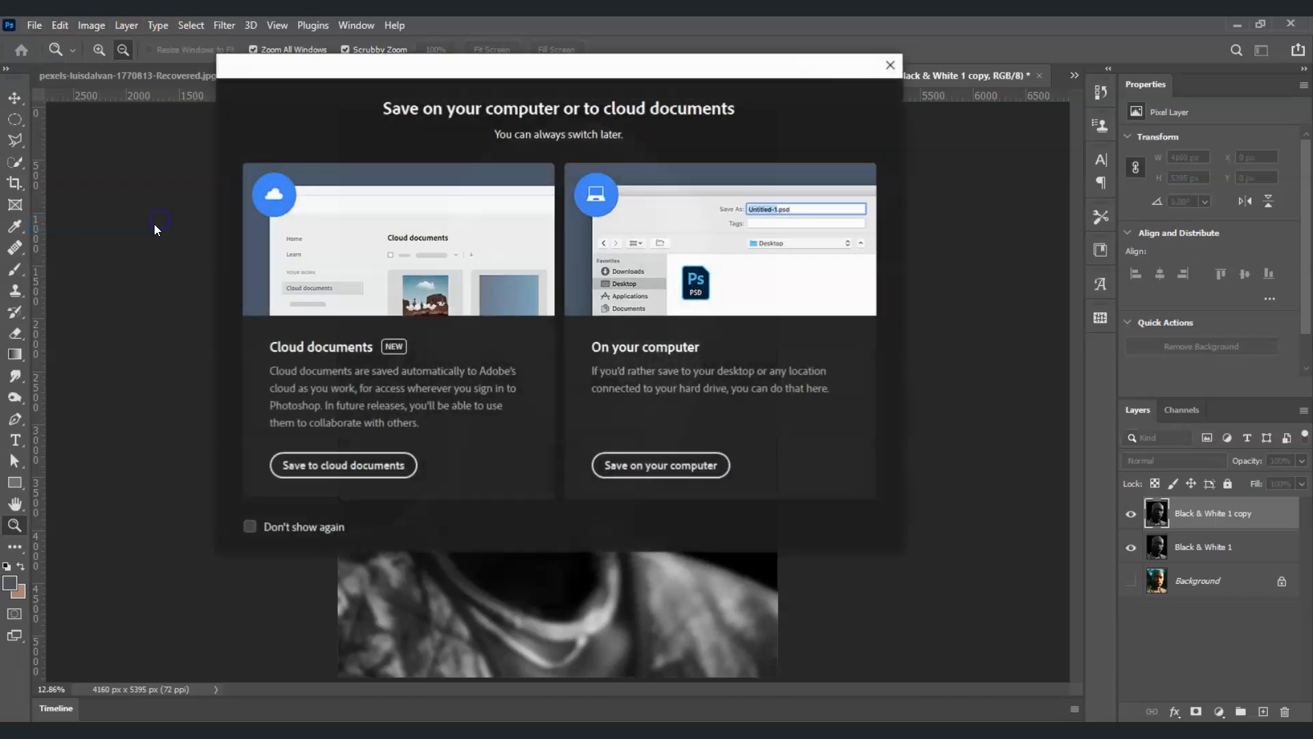
{"action": "left_click", "coordinate": [658, 468]}
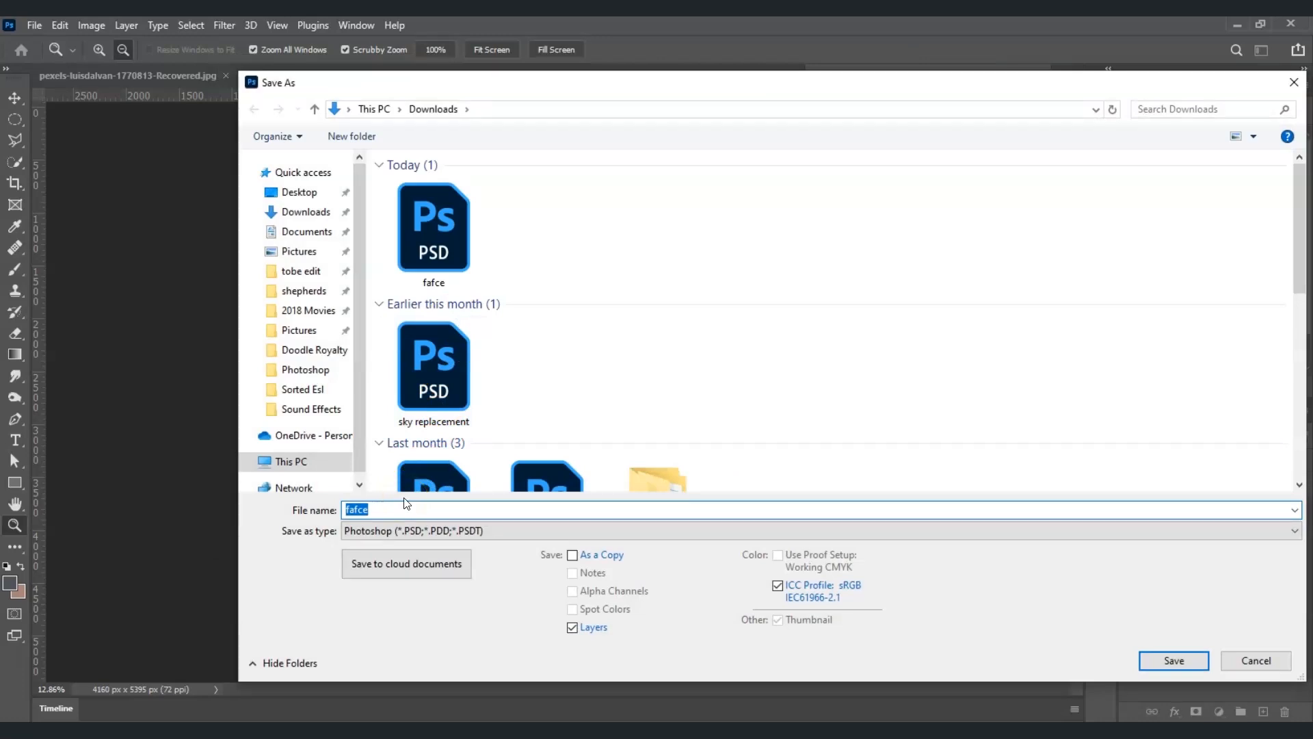
{"action": "type", "text": "map"}
{"action": "left_click", "coordinate": [1188, 665]}
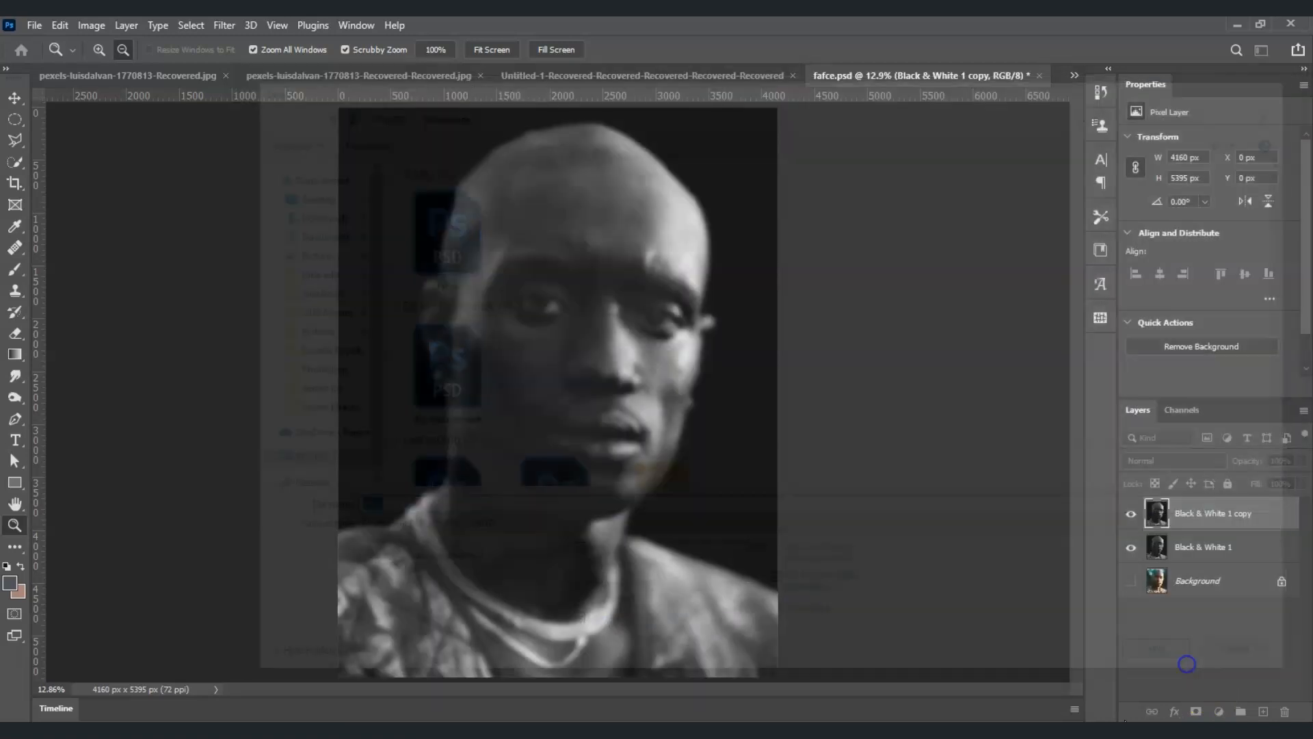
Delete the blurred Black & White 1 copy layer
{"action": "left_click", "coordinate": [1238, 518]}
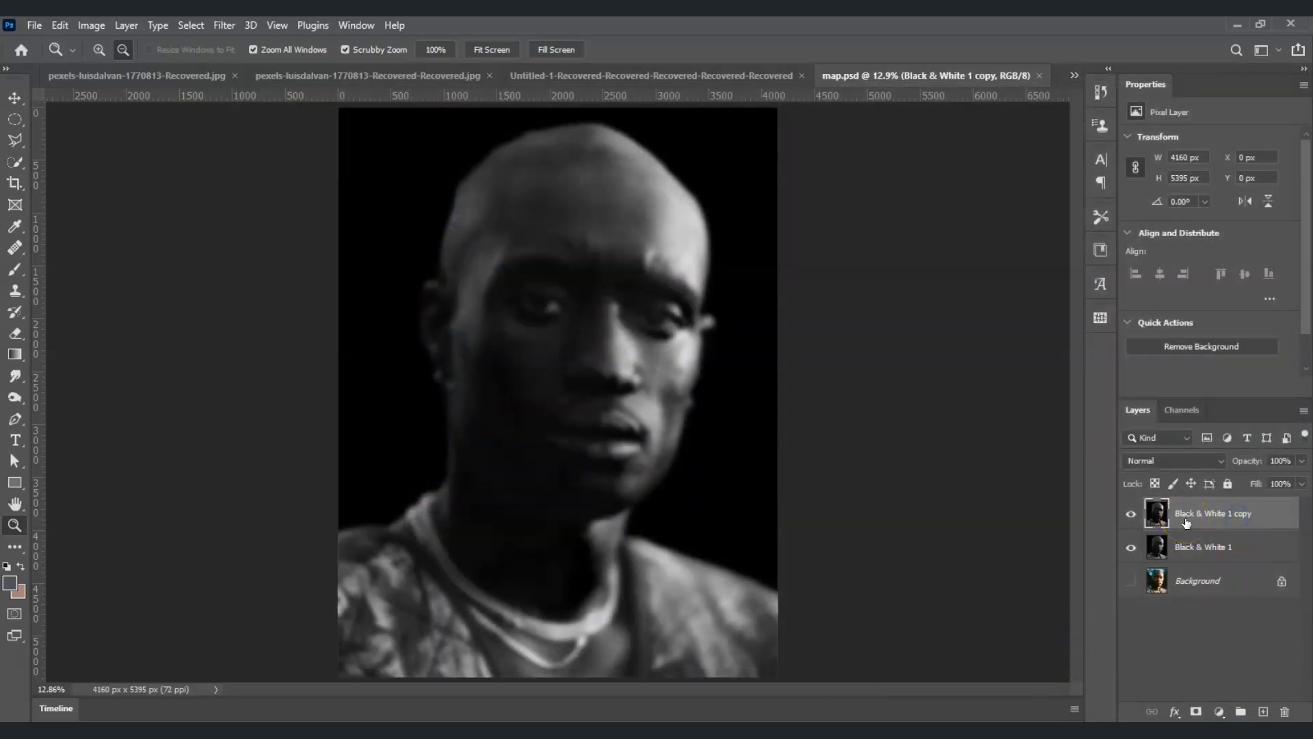
{"action": "key", "text": "Delete"}
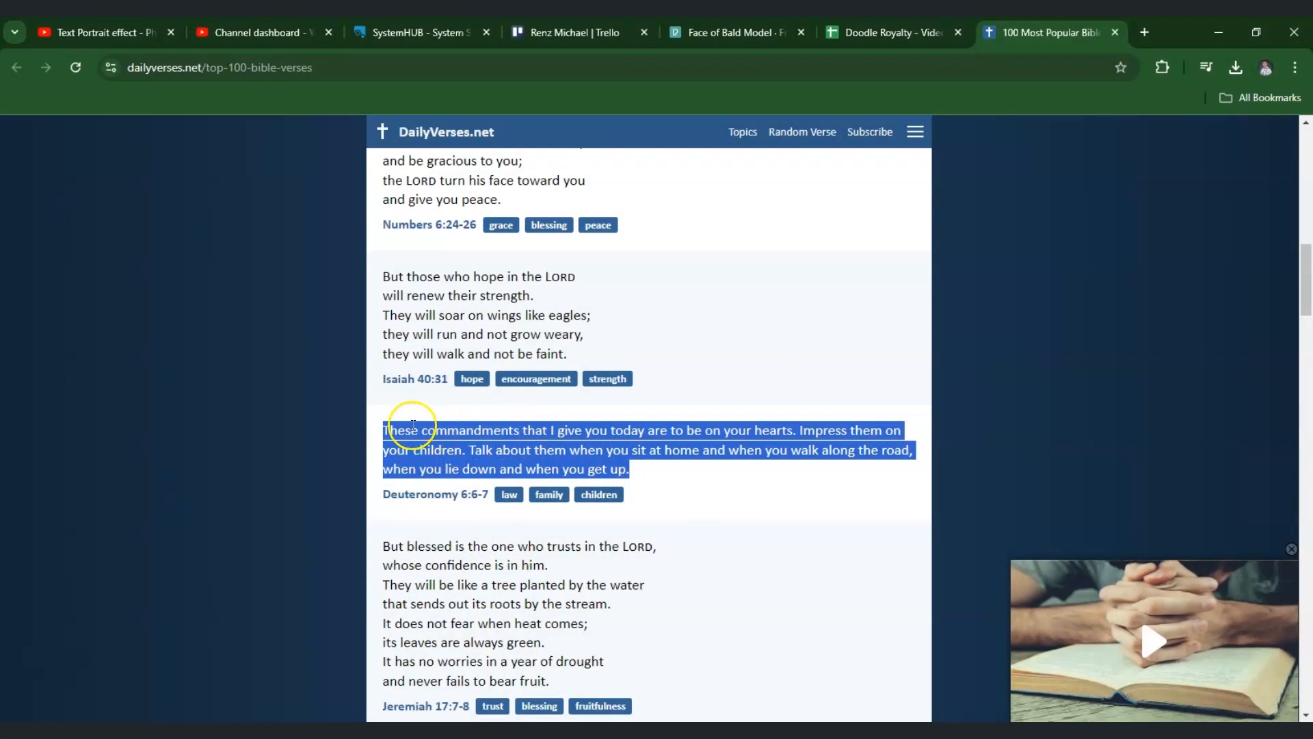
Switch to the browser and copy the Deuteronomy 6:6-7 verse text from the DailyVerses.net page
{"action": "right_click", "coordinate": [499, 449]}
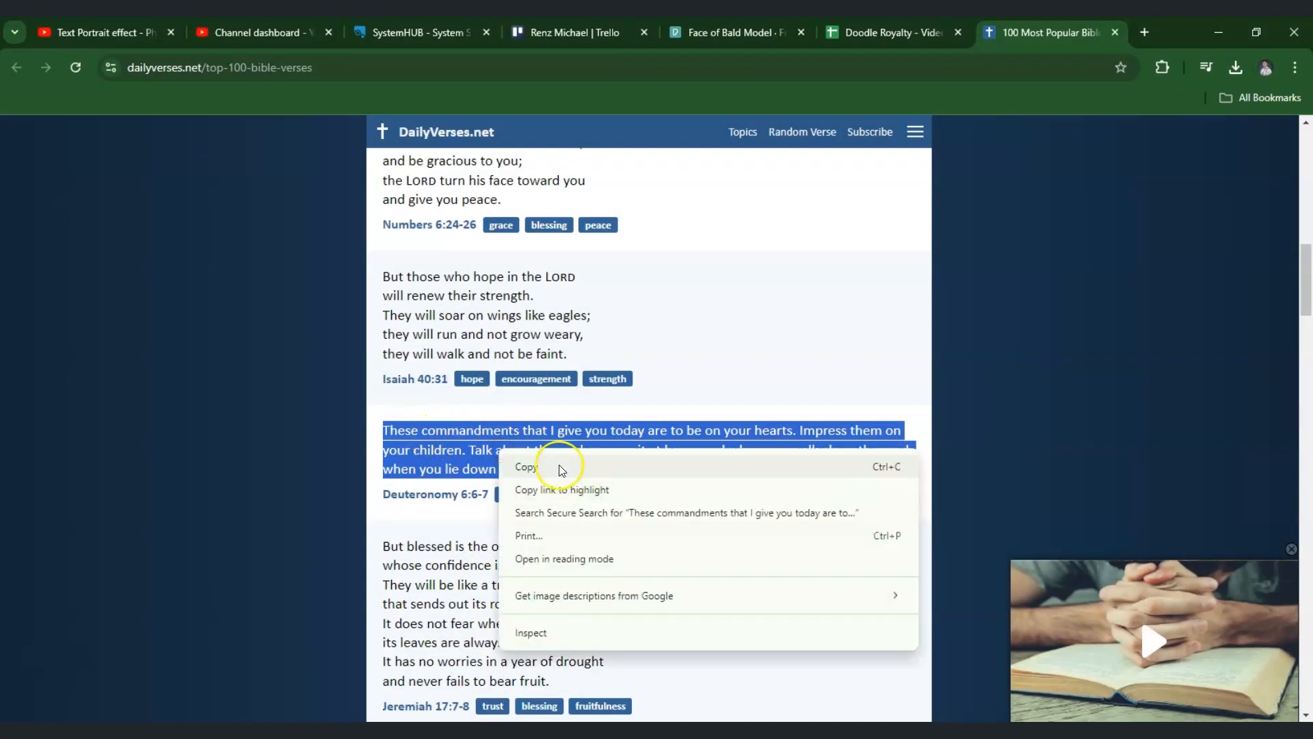
{"action": "left_click", "coordinate": [525, 464]}
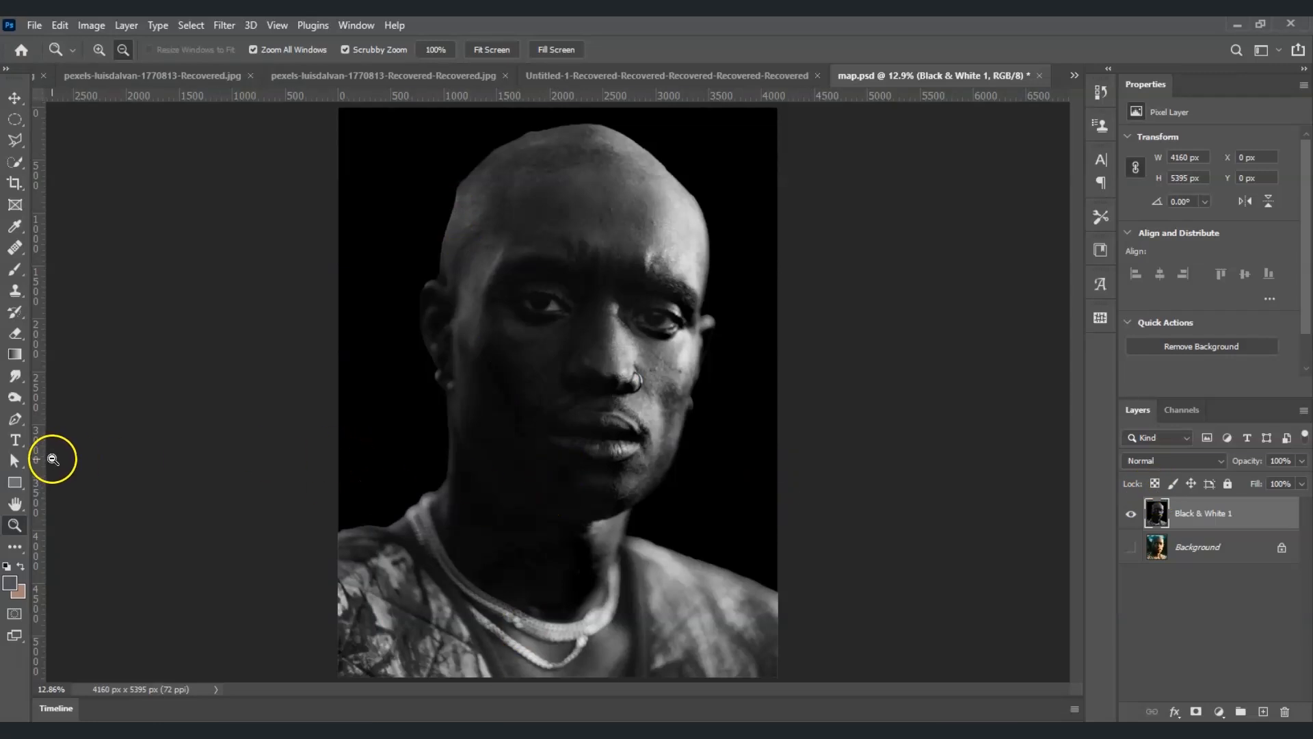
Set up the Type tool in Photoshop with black (000000) text and the Summer Dream Sans Demo font
{"action": "key", "text": "t"}
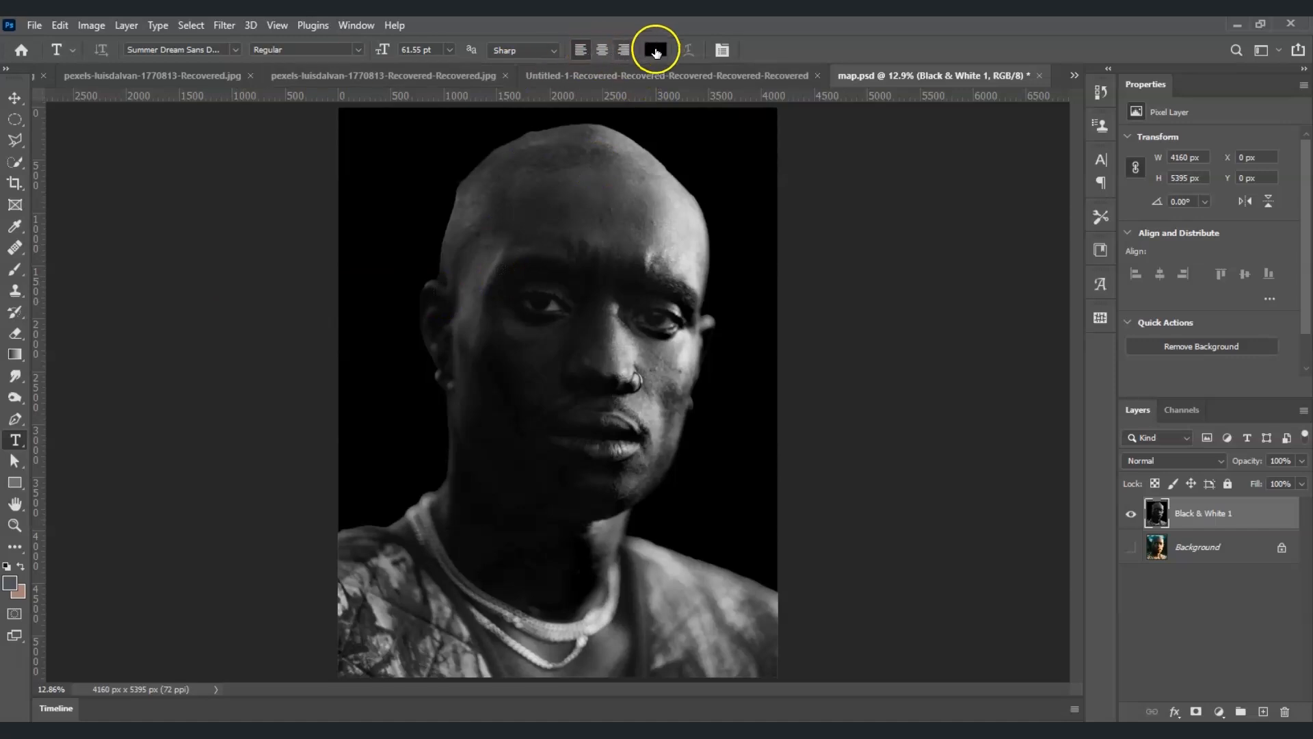
{"action": "left_click", "coordinate": [657, 50]}
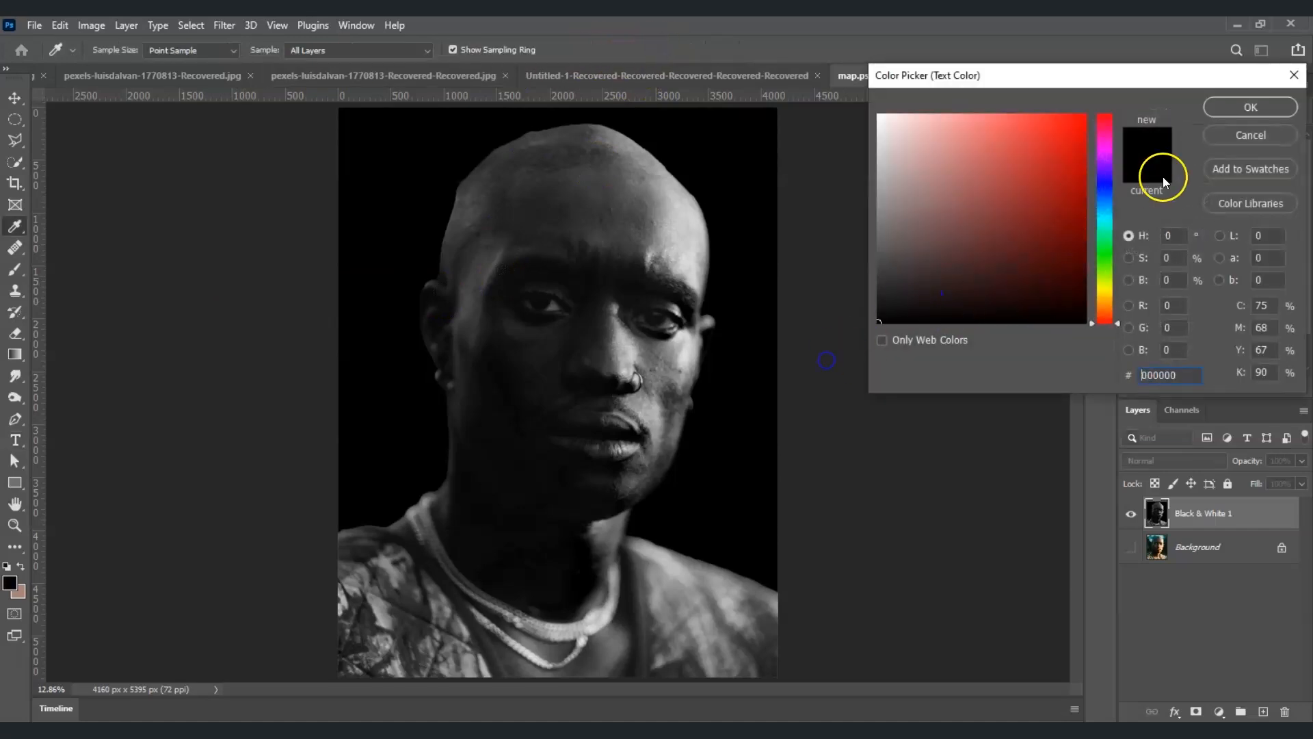
{"action": "left_click", "coordinate": [1221, 112]}
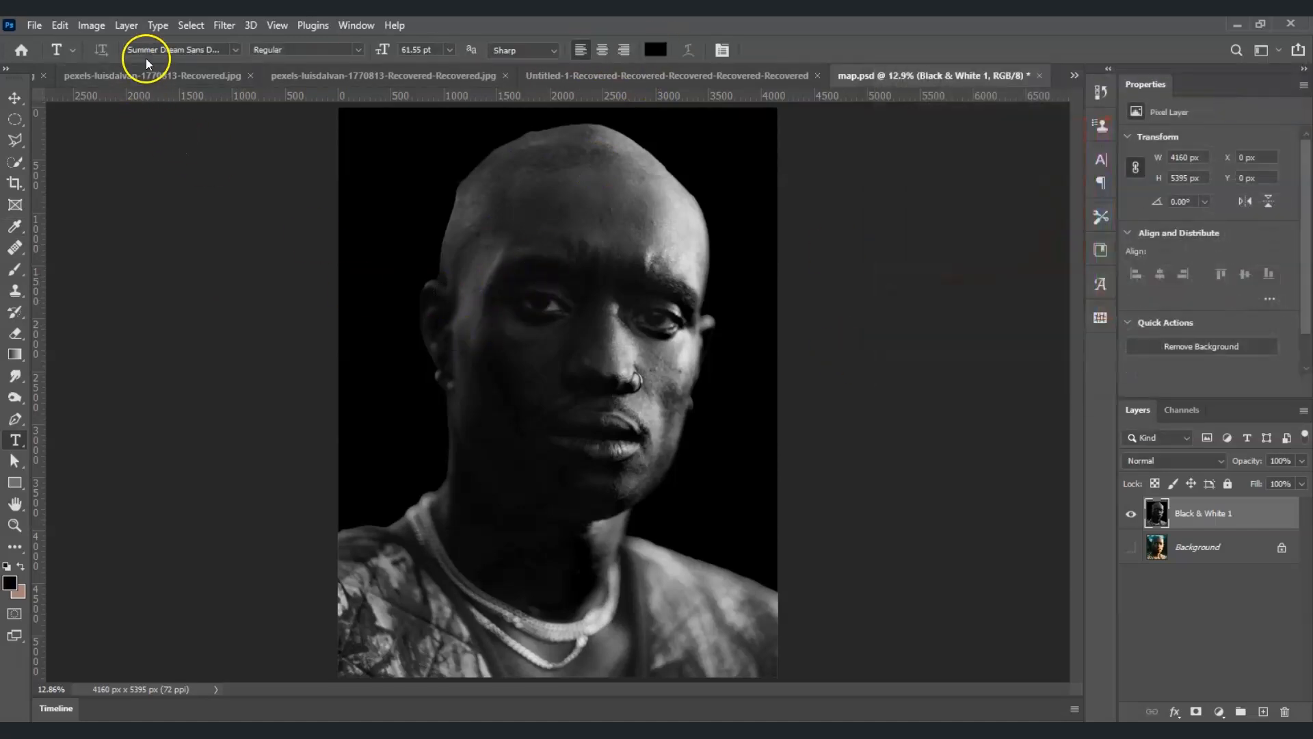
{"action": "left_click", "coordinate": [235, 50]}
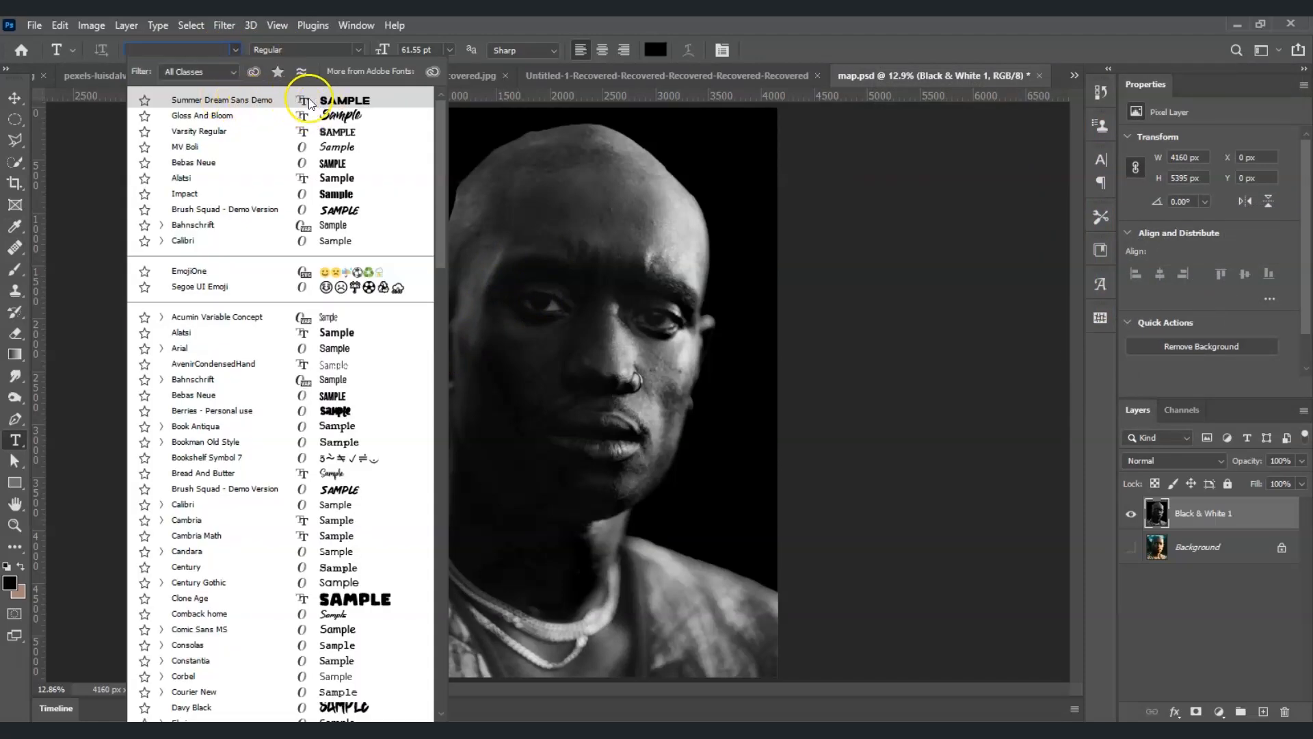
{"action": "left_click", "coordinate": [327, 100]}
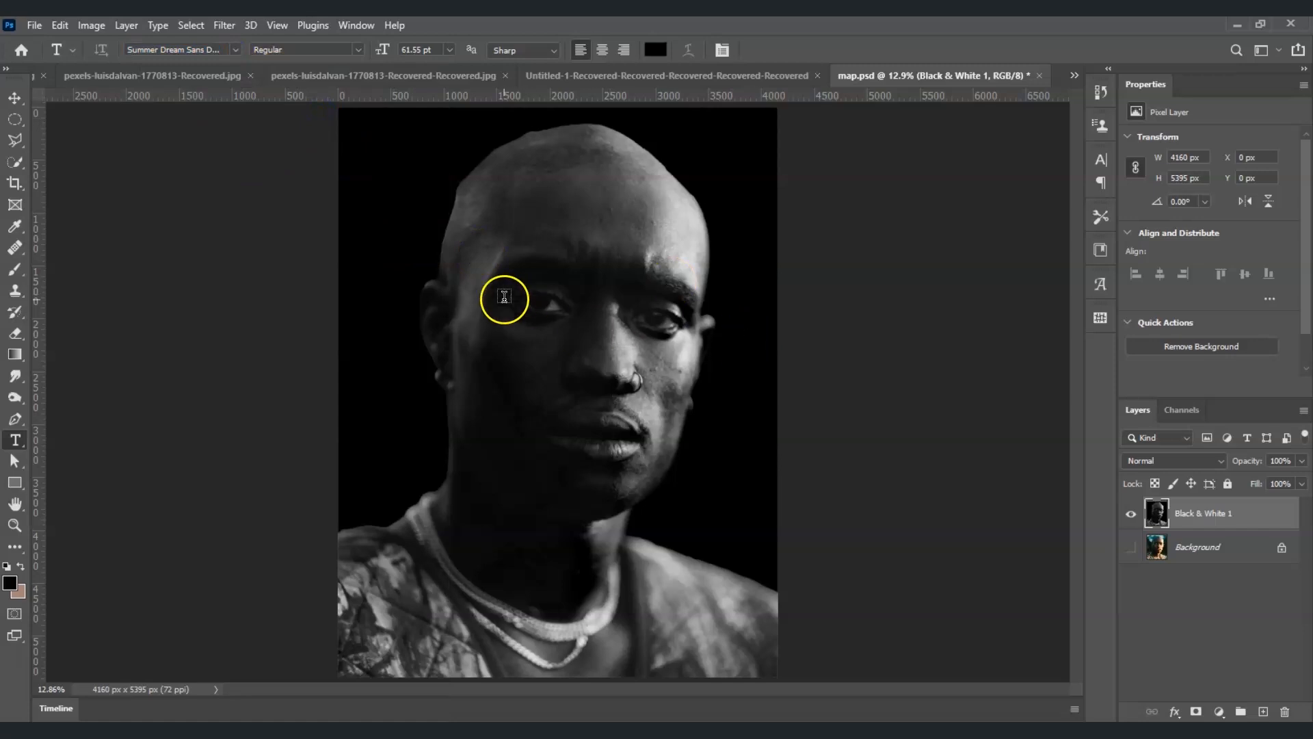
Paste the verse as a text line near the portrait's top and enlarge it to about 288.64 pt, spanning the canvas width
{"action": "left_click", "coordinate": [388, 160]}
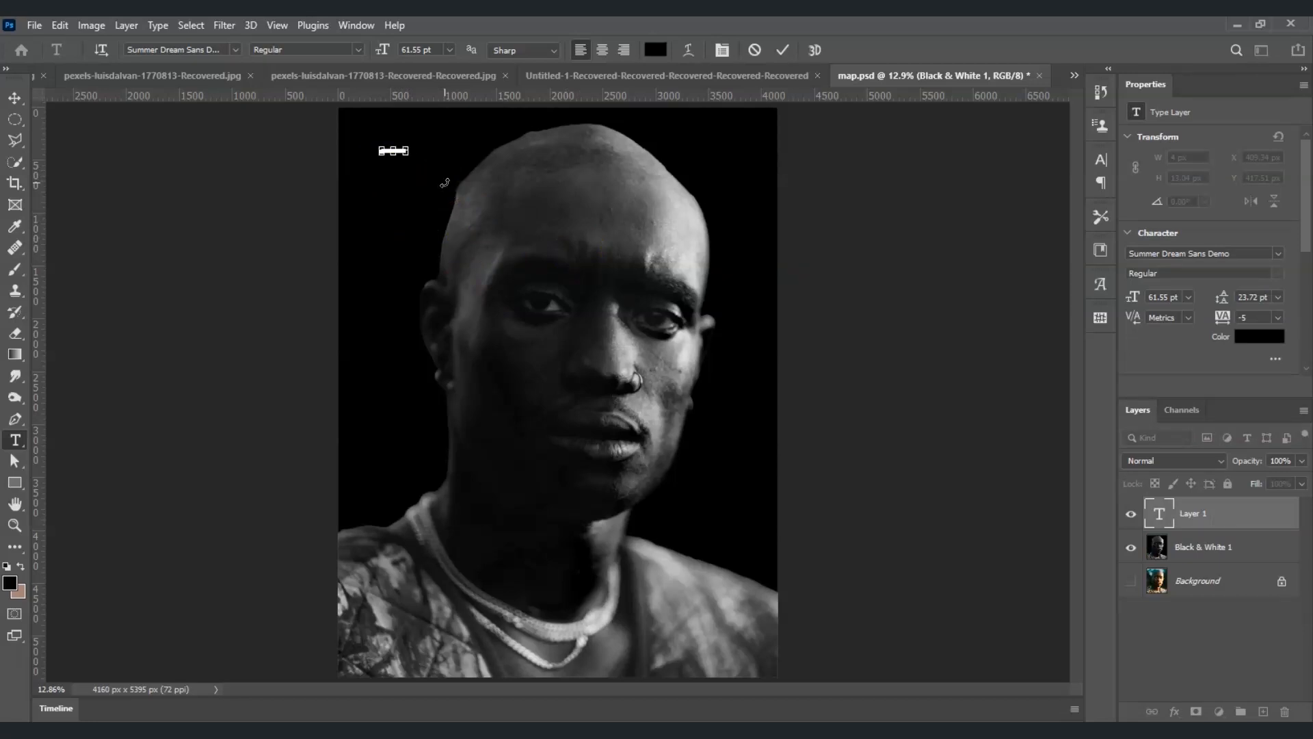
{"action": "key", "text": "ctrl+v"}
{"action": "left_click_drag", "start_coordinate": [623, 161], "coordinate": [551, 155]}
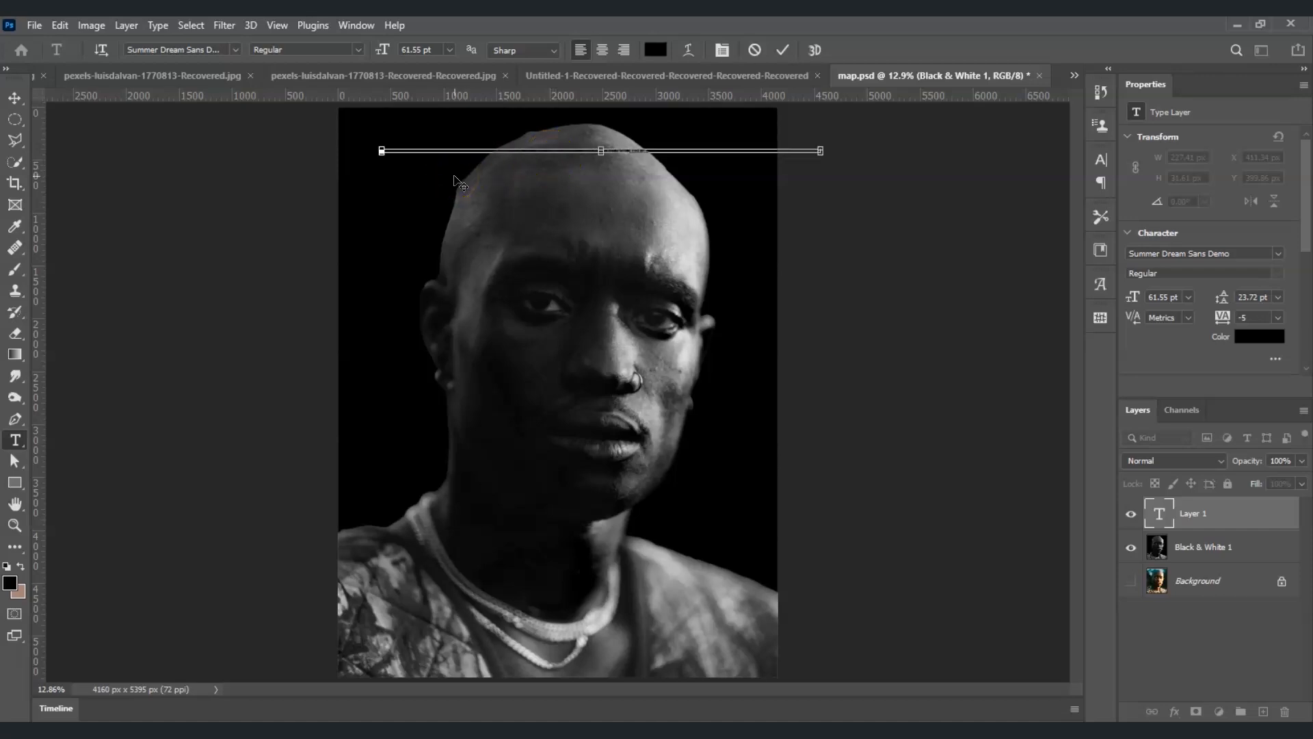
{"action": "left_click_drag", "start_coordinate": [380, 151], "coordinate": [375, 164]}
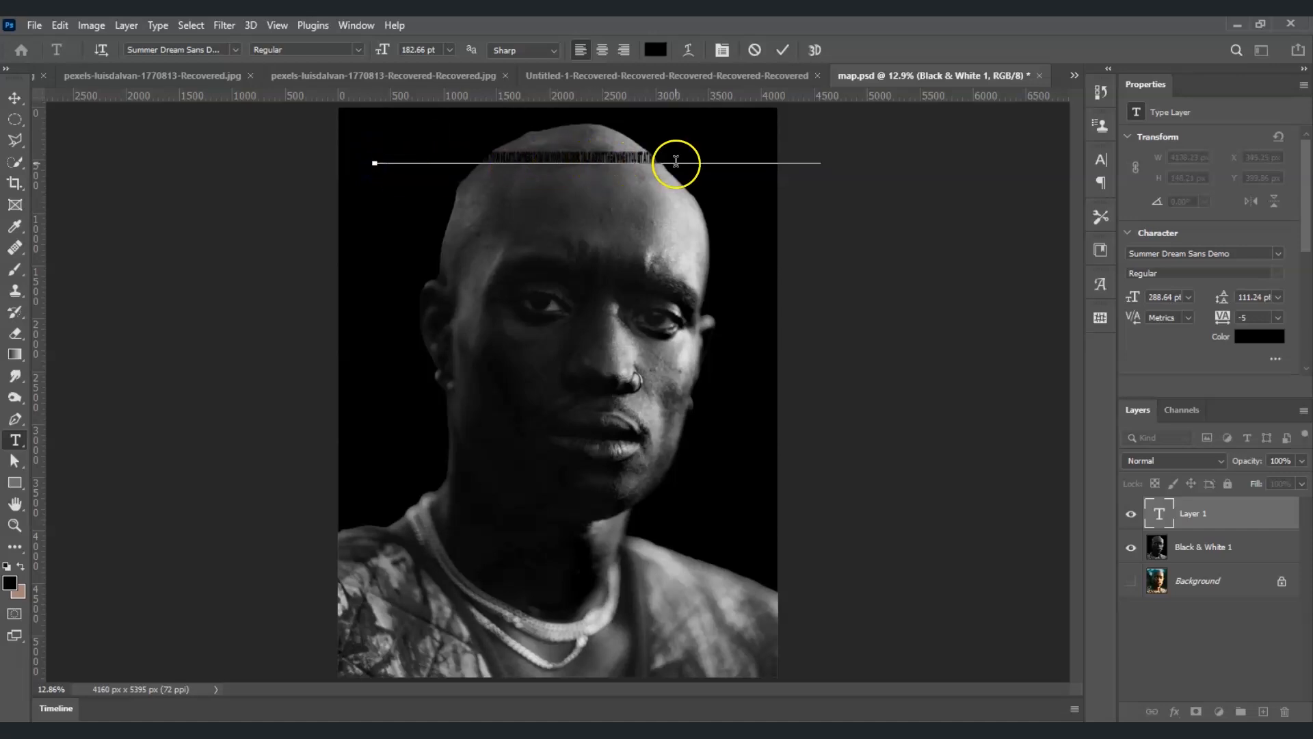
{"action": "left_click_drag", "start_coordinate": [641, 158], "coordinate": [618, 151]}
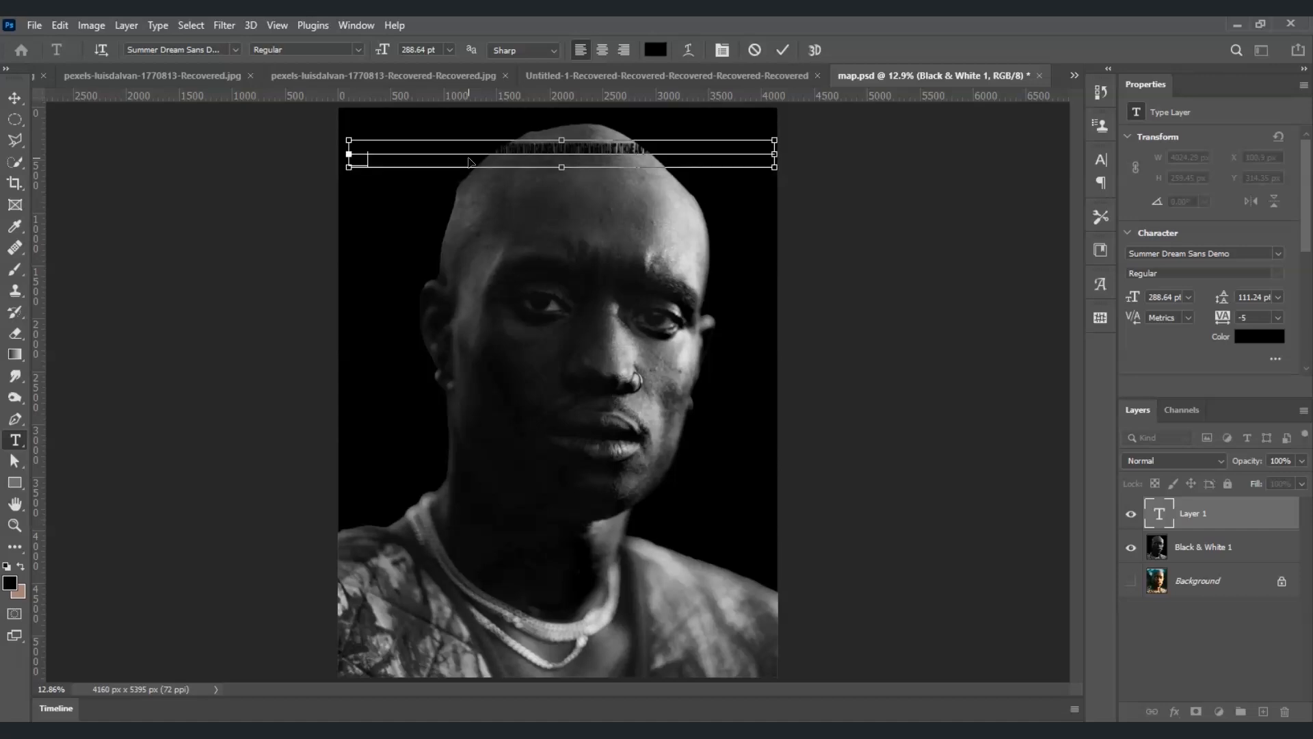
Paste the verse repeatedly on new lines until the text block covers the portrait down to the canvas's lower edge
{"action": "key", "text": "ctrl+v"}
{"action": "left_click", "coordinate": [773, 166]}
{"action": "key", "text": "Return"}
{"action": "key", "text": "ctrl+v"}
{"action": "left_click", "coordinate": [776, 182]}
{"action": "key", "text": "Return"}
{"action": "key", "text": "ctrl+v"}
{"action": "left_click", "coordinate": [775, 182]}
{"action": "key", "text": "Return"}
{"action": "key", "text": "ctrl+v"}
{"action": "left_click", "coordinate": [771, 195]}
{"action": "key", "text": "Return"}
{"action": "key", "text": "ctrl+v"}
{"action": "left_click", "coordinate": [769, 206]}
{"action": "key", "text": "Return"}
{"action": "key", "text": "ctrl+v"}
{"action": "key", "text": "ctrl+a"}
{"action": "left_click", "coordinate": [772, 220]}
{"action": "key", "text": "Return"}
{"action": "key", "text": "ctrl+v"}
{"action": "key", "text": "ctrl+v"}
{"action": "key", "text": "ctrl+v"}
{"action": "key", "text": "ctrl+v"}
{"action": "key", "text": "ctrl+v"}
{"action": "key", "text": "ctrl+v"}
{"action": "key", "text": "ctrl+v"}
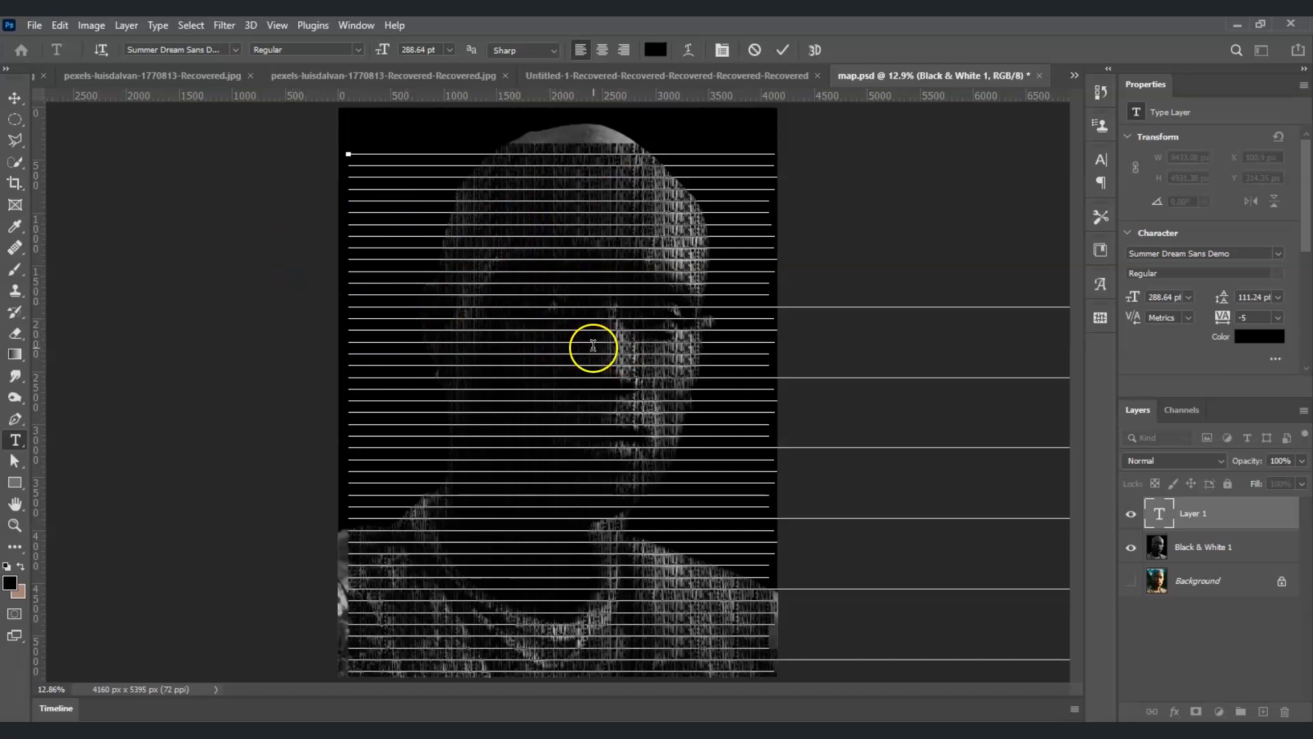
Shift, stretch and slightly tilt the text block so it covers the whole canvas, and commit the text
{"action": "key", "text": "ctrl"}
{"action": "mouse_move", "coordinate": [693, 424]}
{"action": "left_mouse_down"}
{"action": "mouse_move", "coordinate": [660, 393]}
{"action": "mouse_move", "coordinate": [707, 438]}
{"action": "left_mouse_up"}
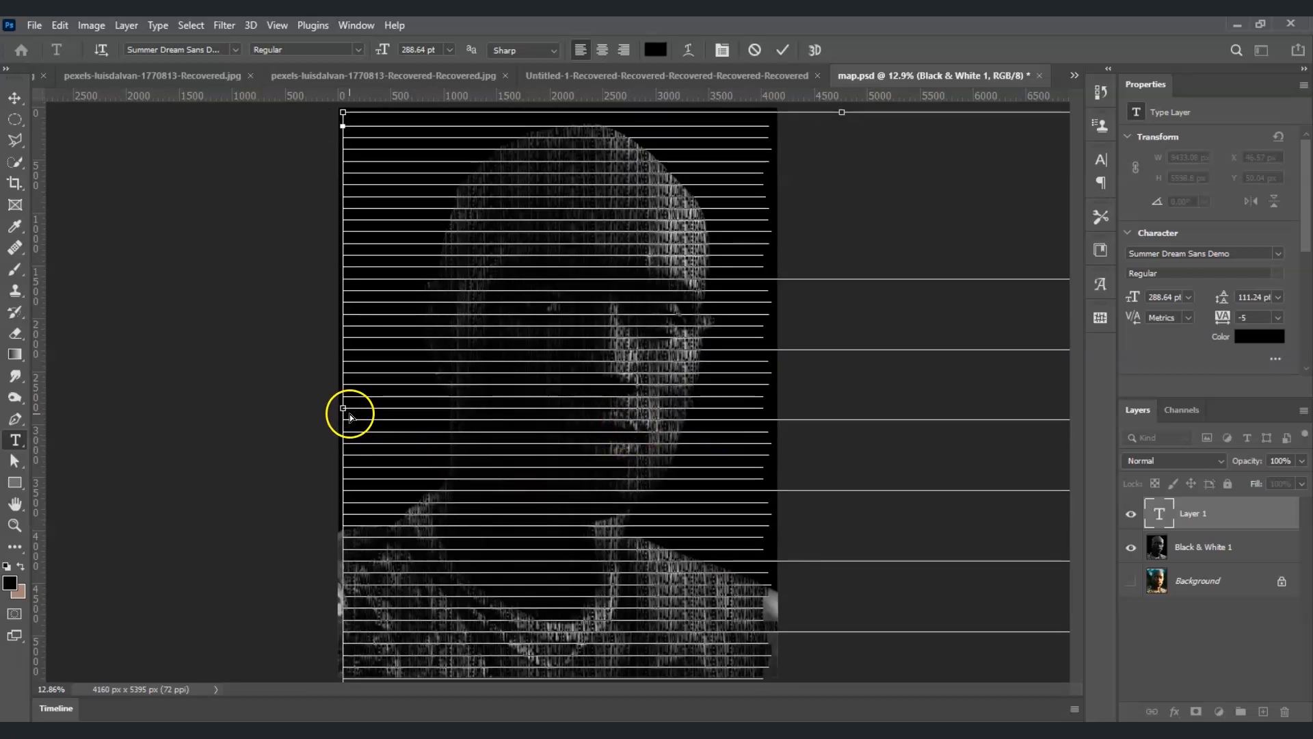
{"action": "left_click_drag", "start_coordinate": [342, 409], "coordinate": [330, 410]}
{"action": "left_click_drag", "start_coordinate": [506, 420], "coordinate": [520, 416]}
{"action": "left_click_drag", "start_coordinate": [345, 409], "coordinate": [316, 404]}
{"action": "left_click_drag", "start_coordinate": [579, 403], "coordinate": [603, 401]}
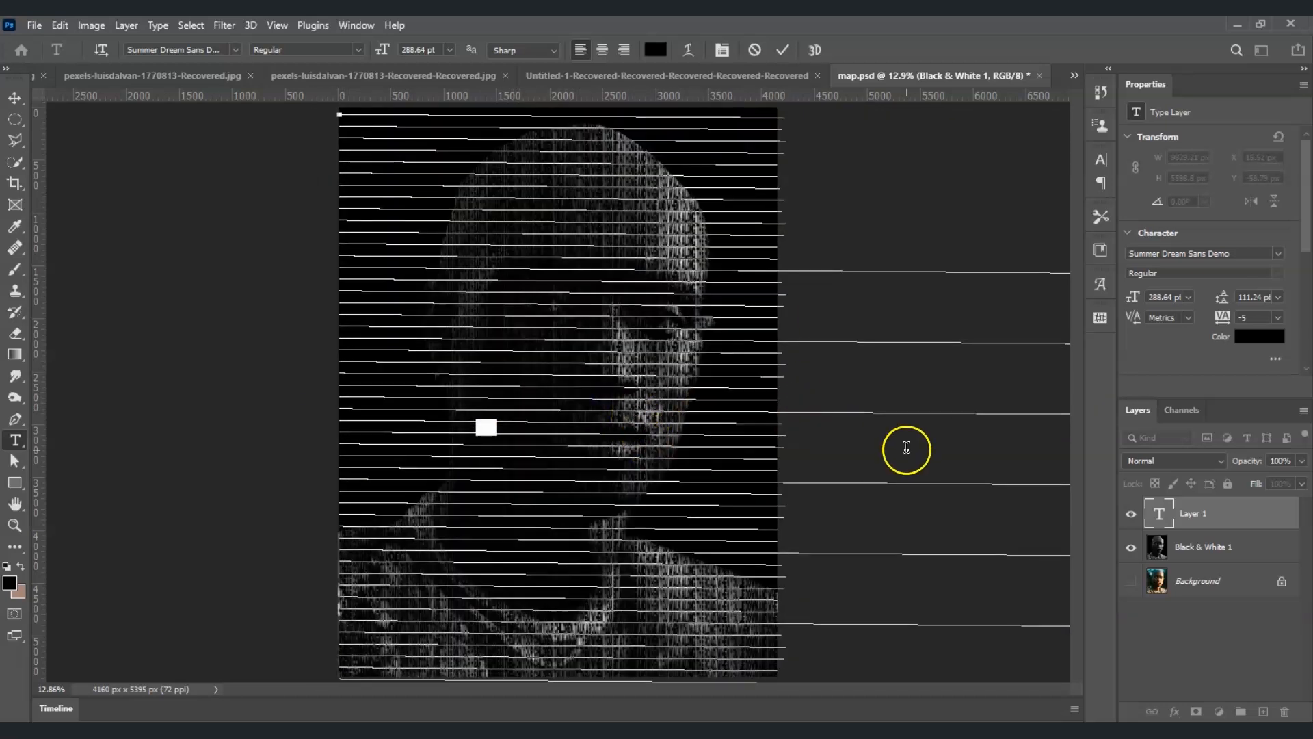
{"action": "left_click", "coordinate": [1198, 645]}
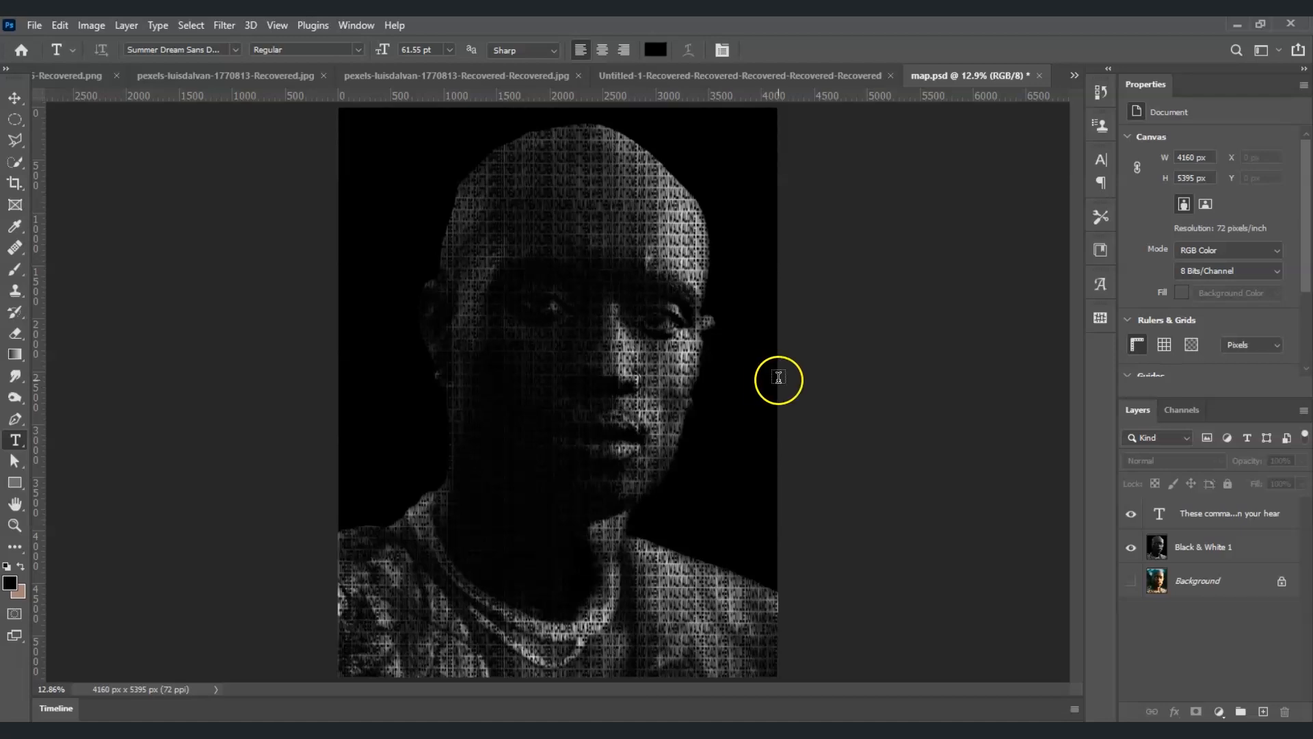
Apply Displace to the text layer as a smart object, with both scales 20, Stretch To Fit, Repeat Edge Pixels and the map file
{"action": "left_click", "coordinate": [1203, 518]}
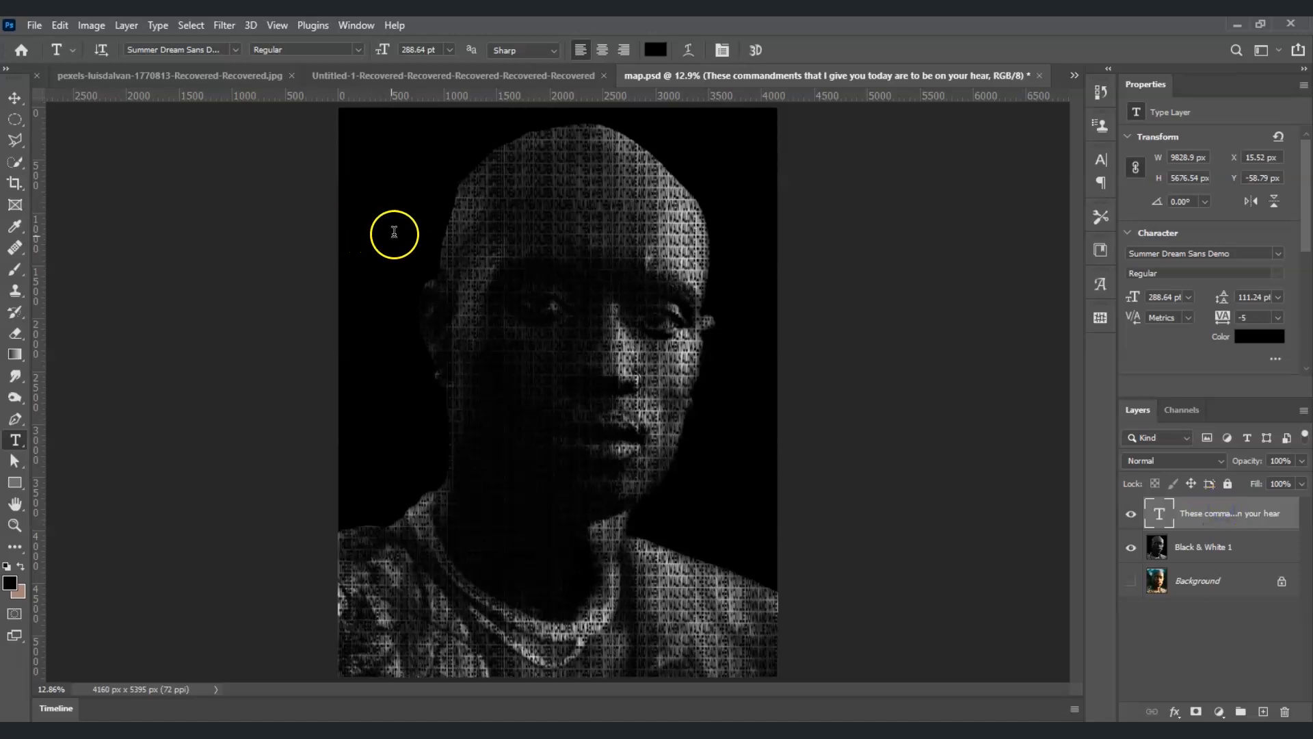
{"action": "left_click", "coordinate": [229, 27]}
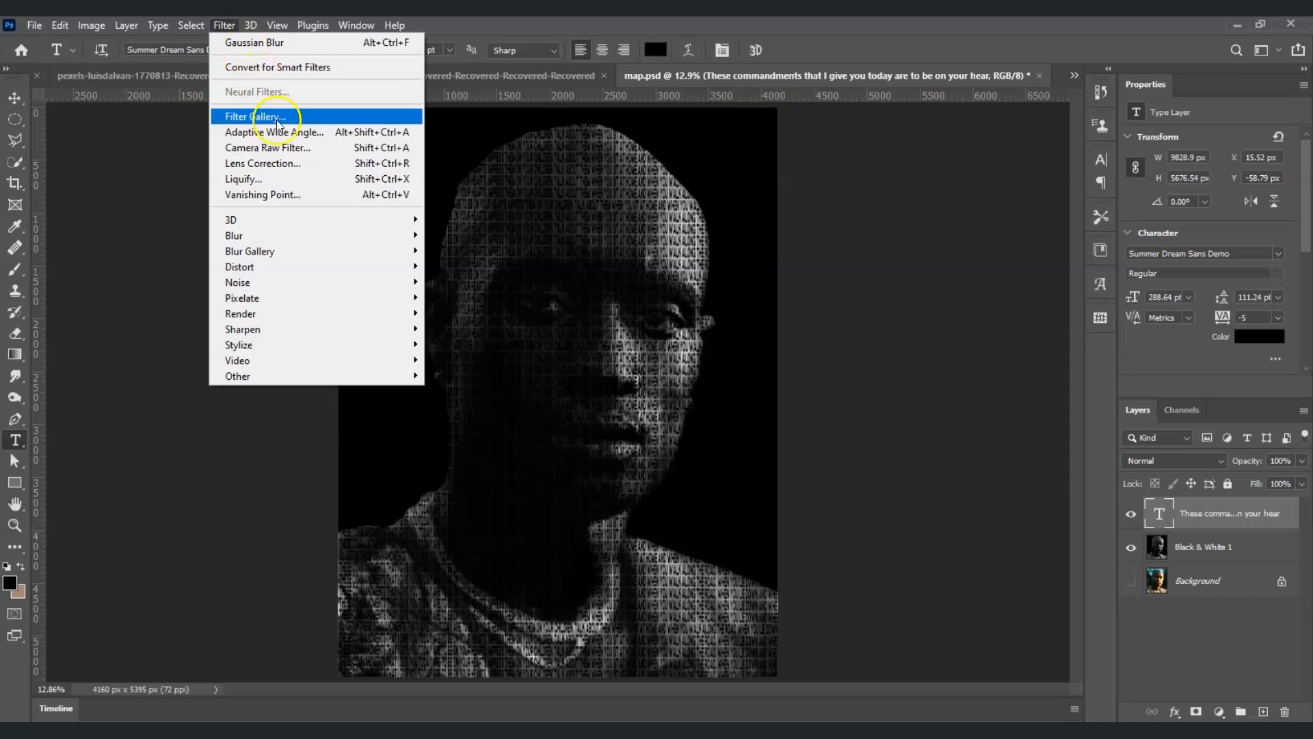
{"action": "mouse_move", "coordinate": [308, 266]}
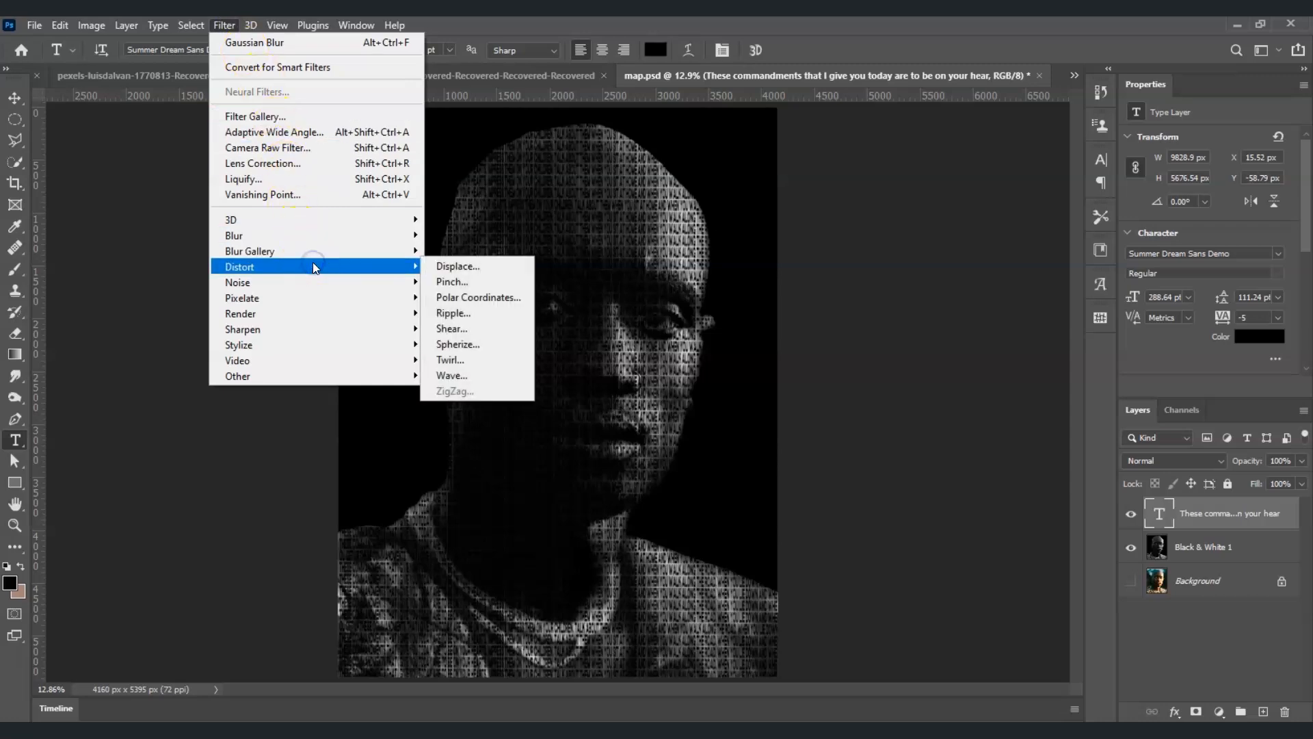
{"action": "left_click", "coordinate": [457, 273]}
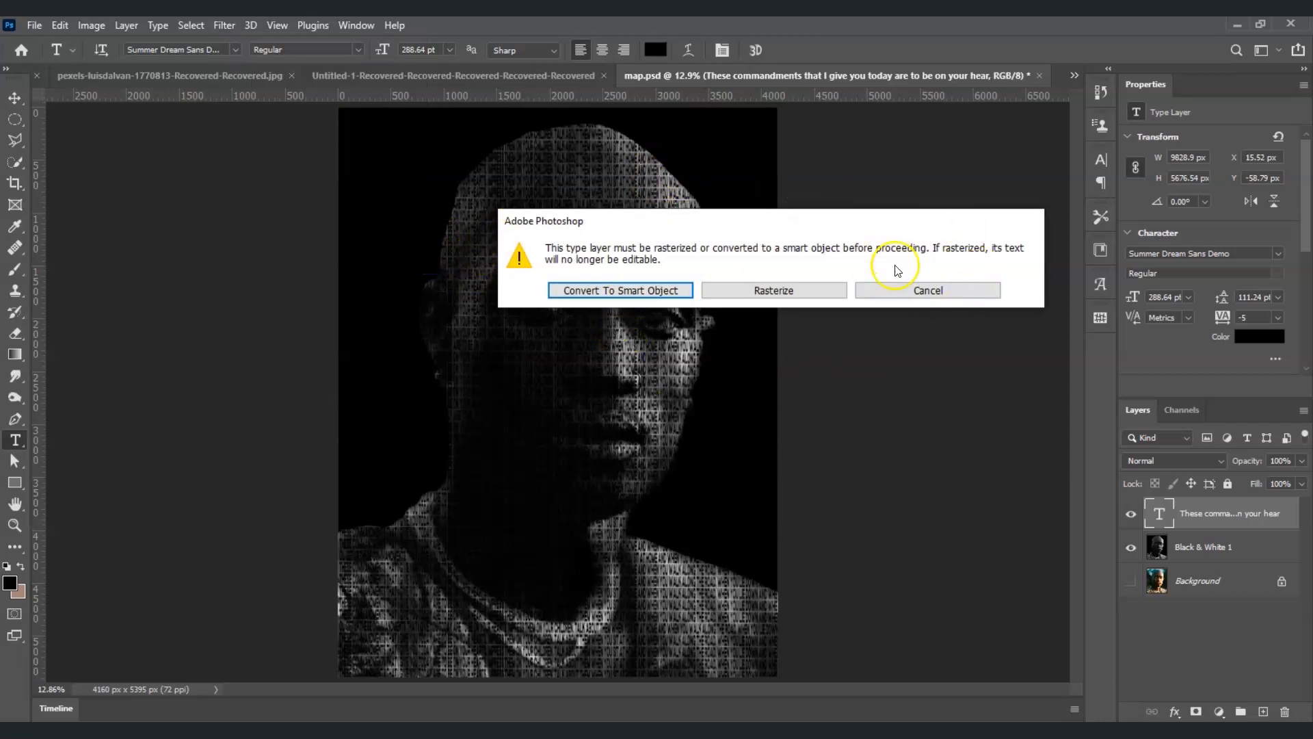
{"action": "left_click", "coordinate": [637, 291]}
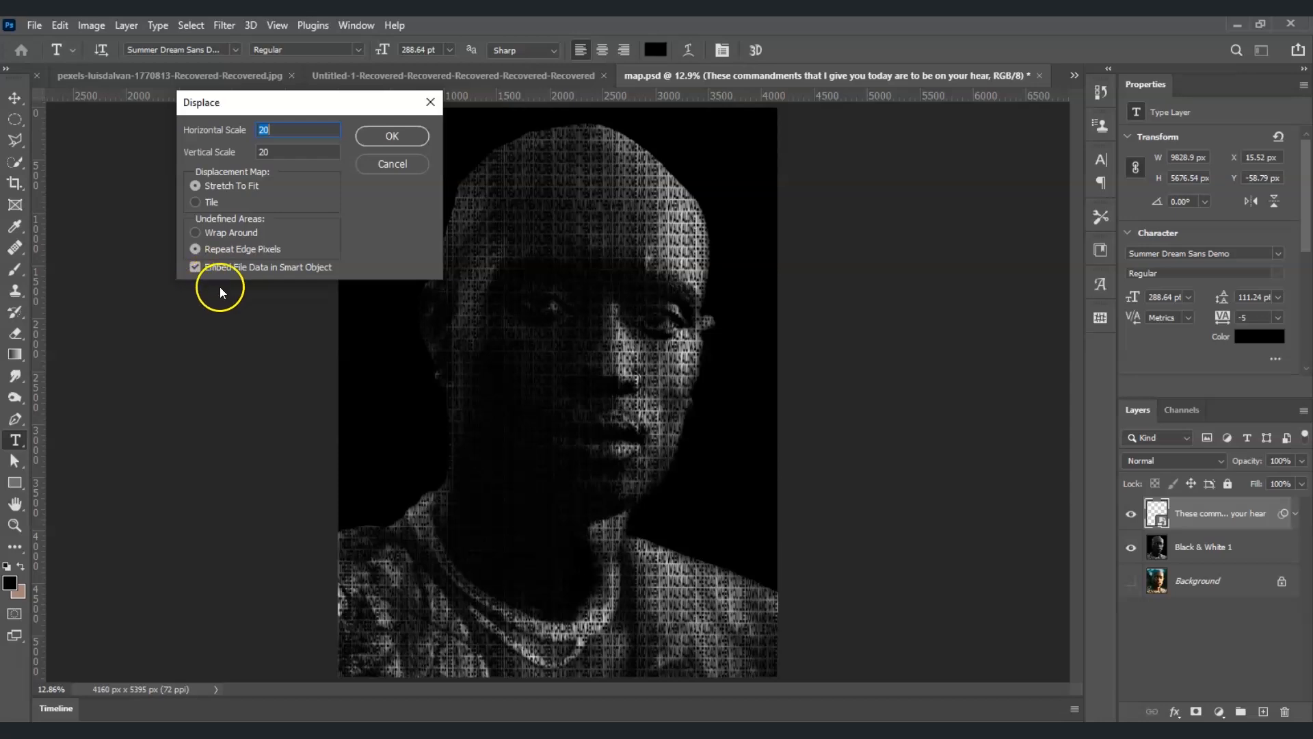
{"action": "left_click", "coordinate": [391, 136]}
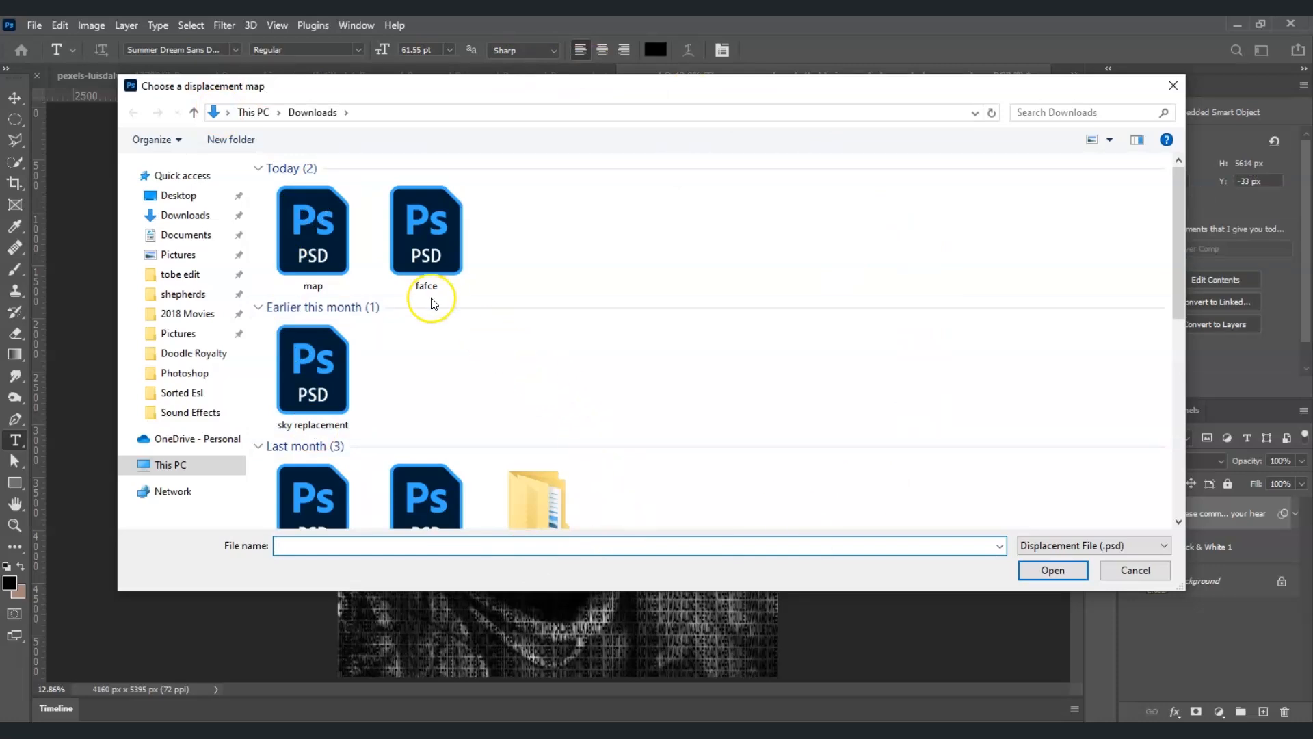
{"action": "left_click", "coordinate": [342, 247]}
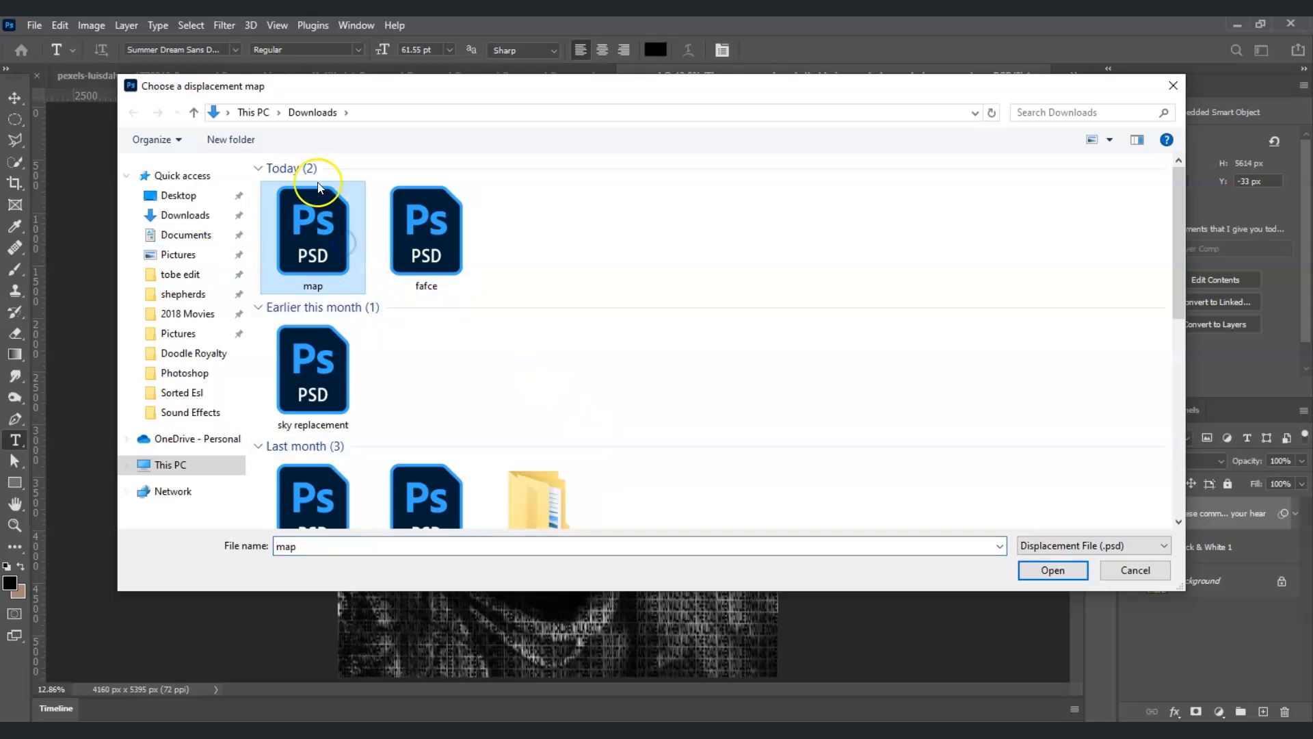
{"action": "left_click", "coordinate": [1071, 571]}
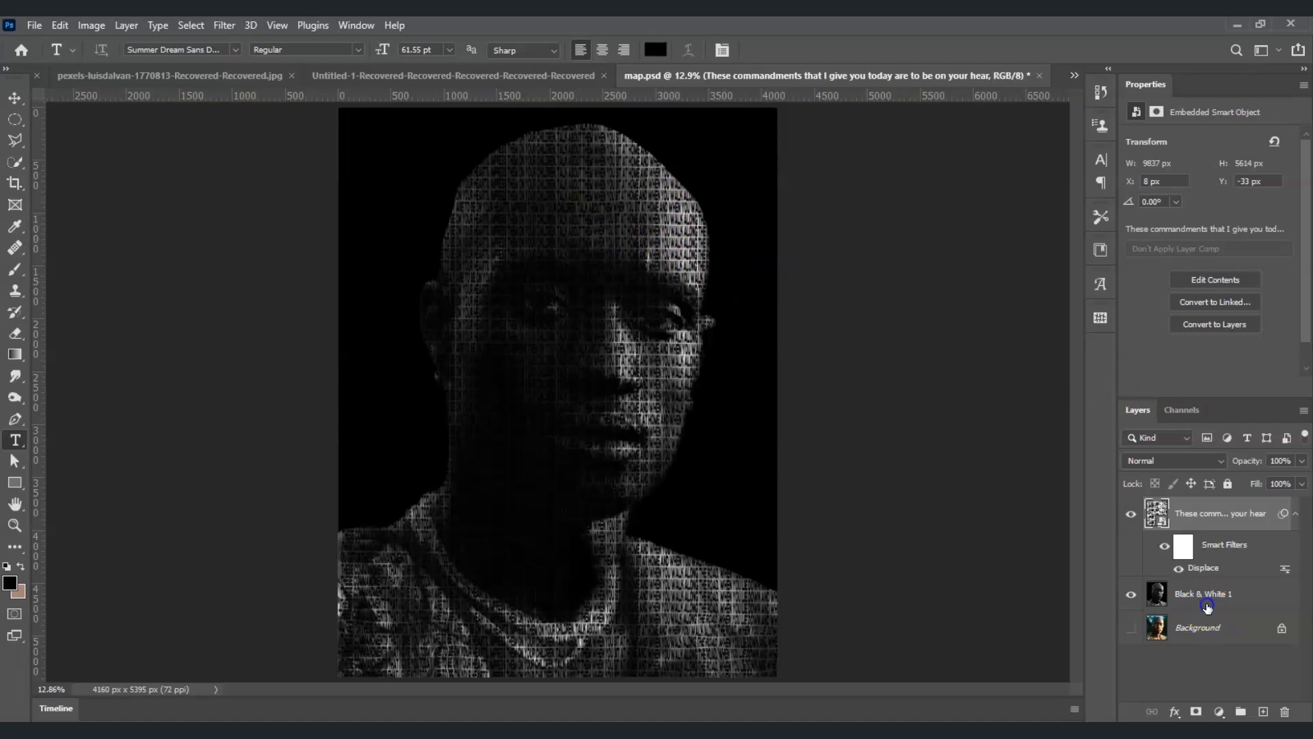
Move the Black & White 1 layer above the text layer and clip it to the text
{"action": "left_click", "coordinate": [1208, 600]}
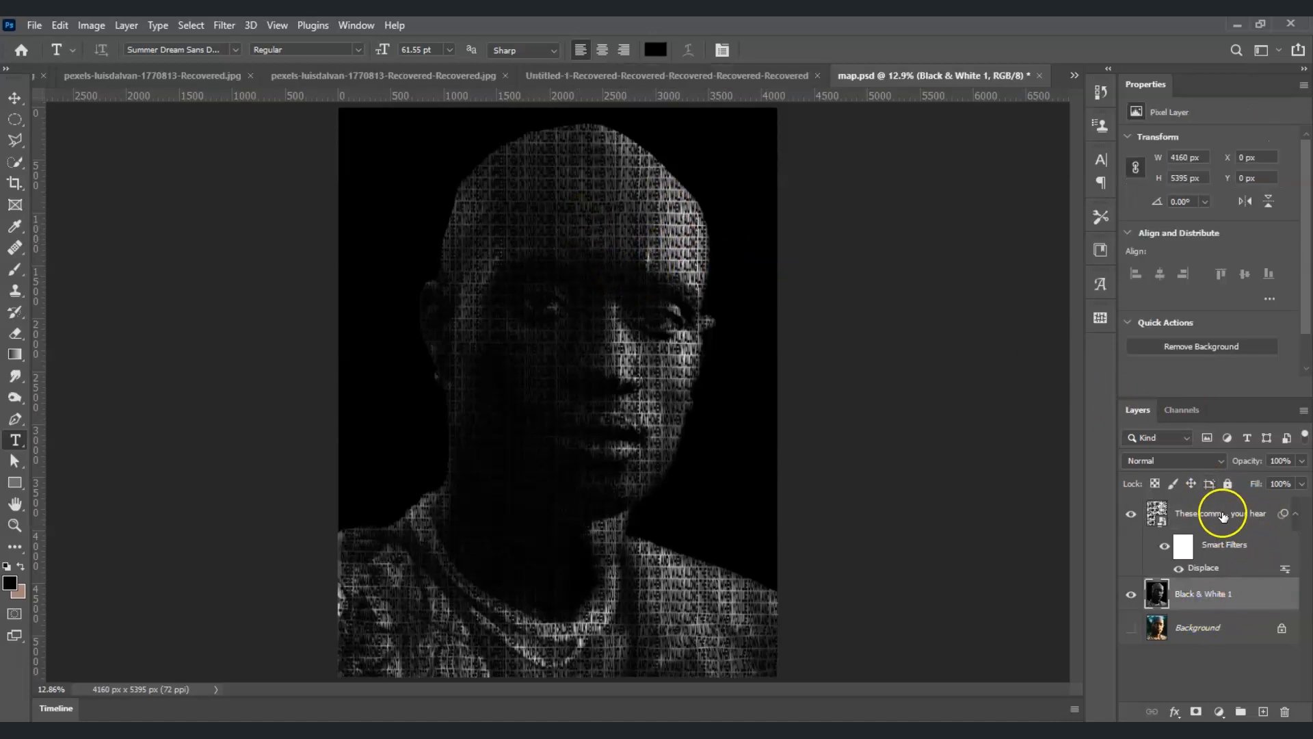
{"action": "left_click_drag", "start_coordinate": [1229, 600], "coordinate": [1226, 513]}
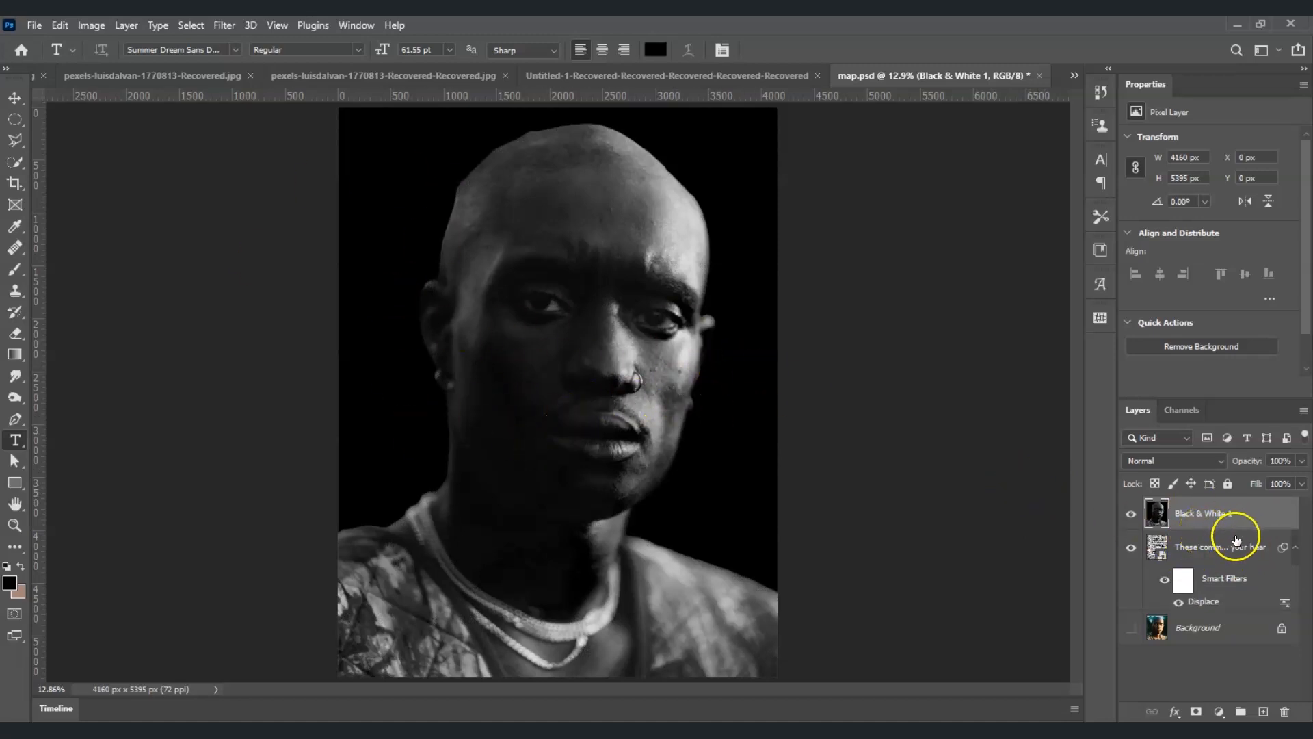
{"action": "right_click", "coordinate": [1224, 515]}
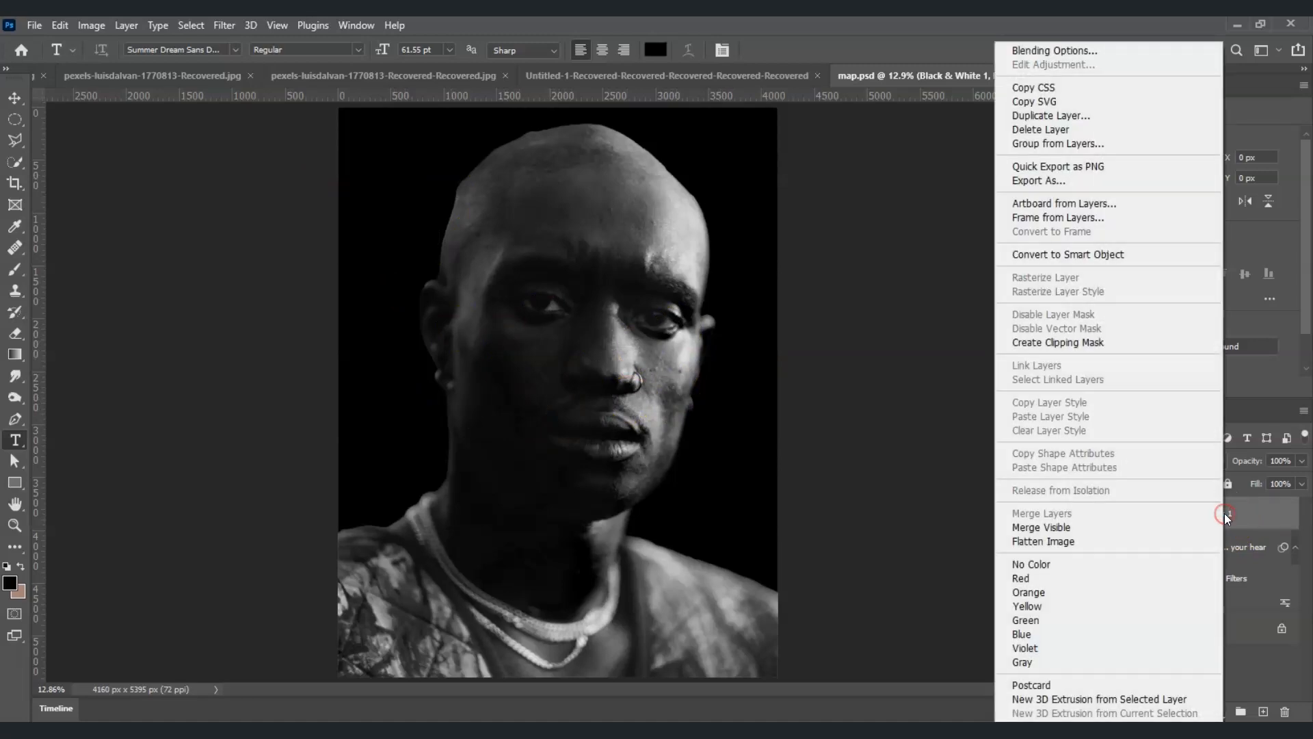
{"action": "left_click", "coordinate": [1077, 344]}
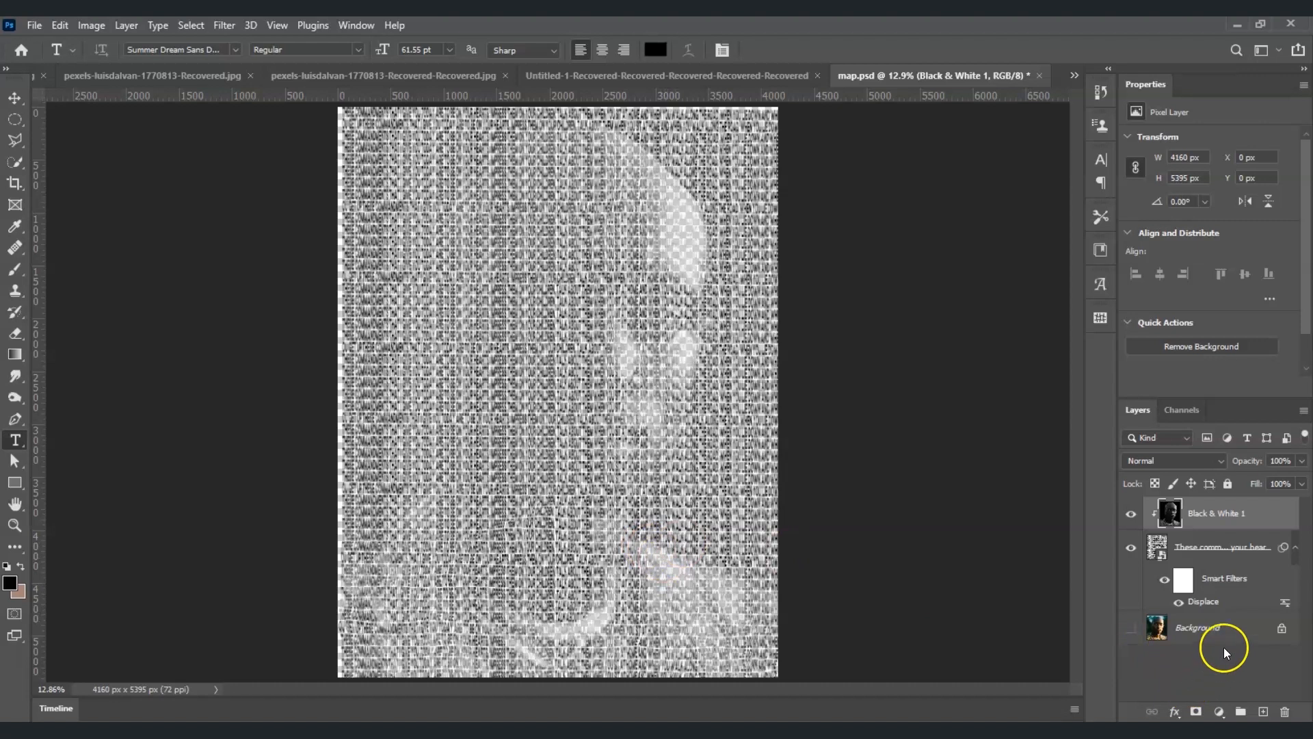
Add a black (000000) Solid Color fill layer and place it between the text layer and the Background
{"action": "left_click", "coordinate": [1220, 715]}
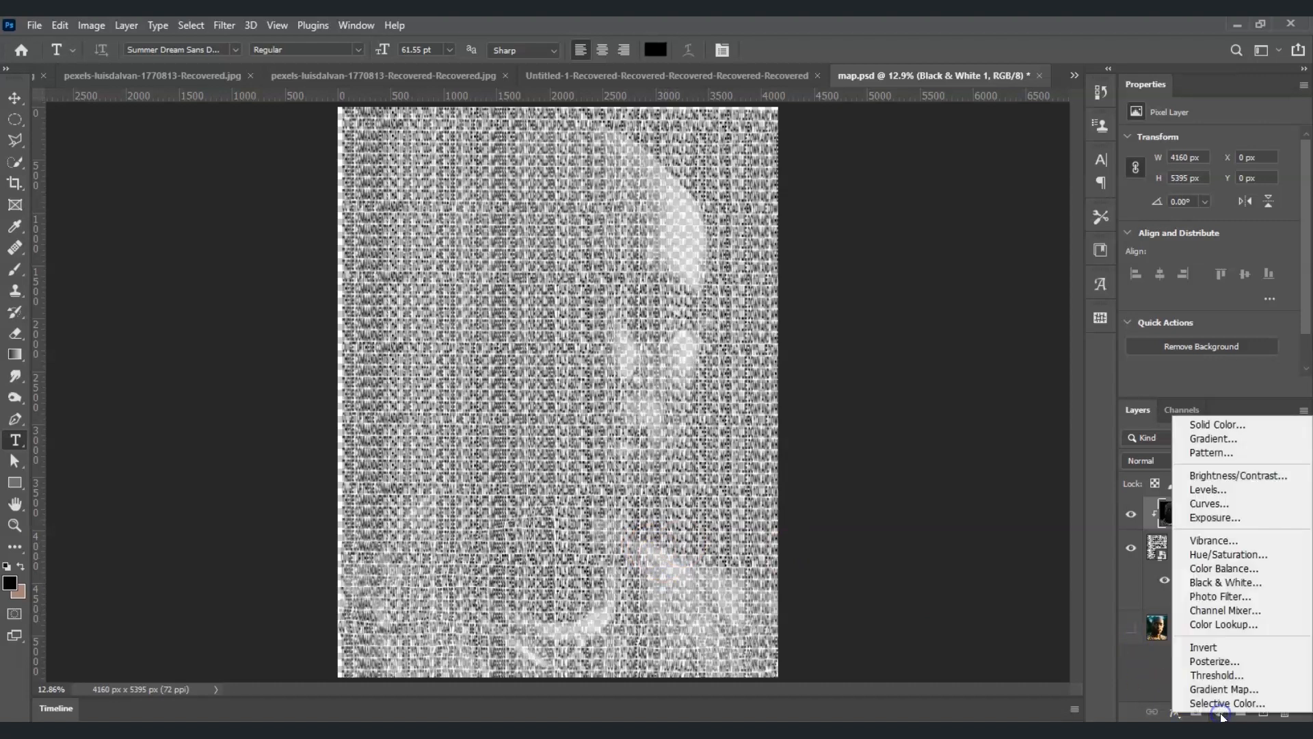
{"action": "left_click", "coordinate": [1224, 438]}
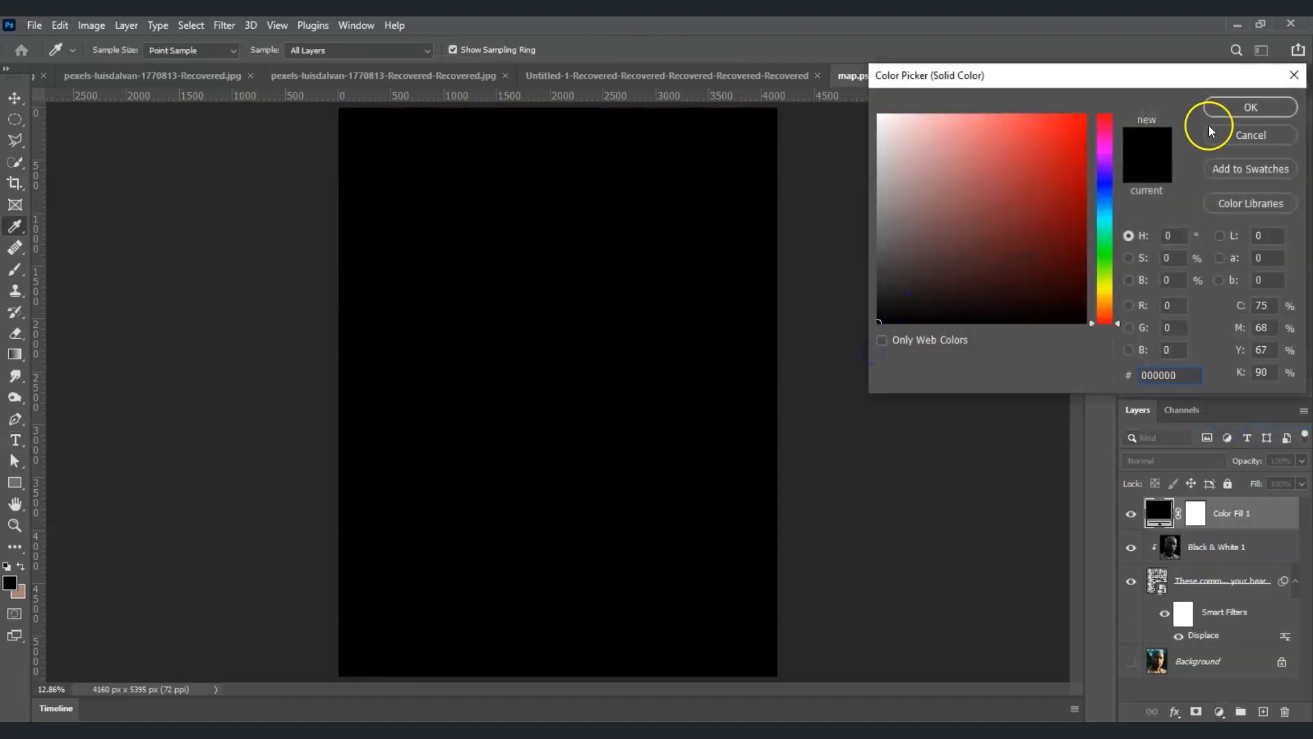
{"action": "left_click", "coordinate": [1231, 107]}
{"action": "key", "text": "t"}
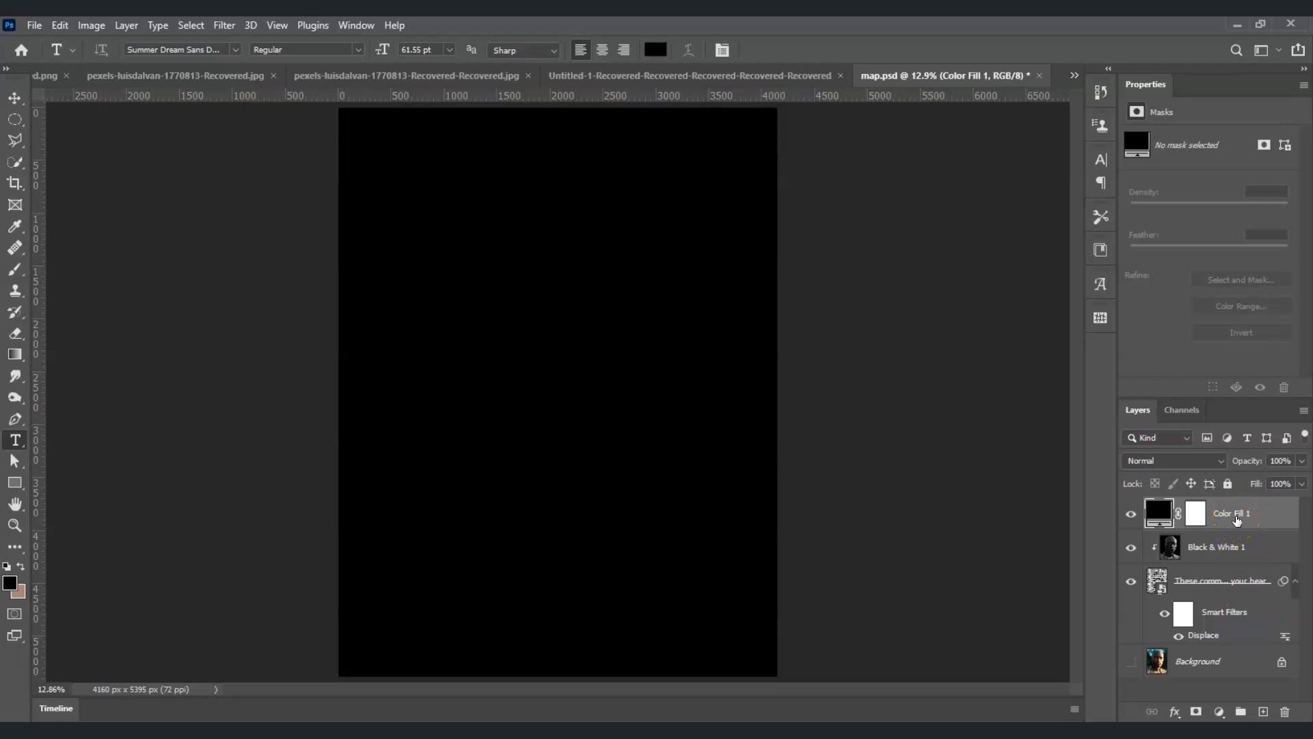
{"action": "left_click_drag", "start_coordinate": [1237, 520], "coordinate": [1237, 649]}
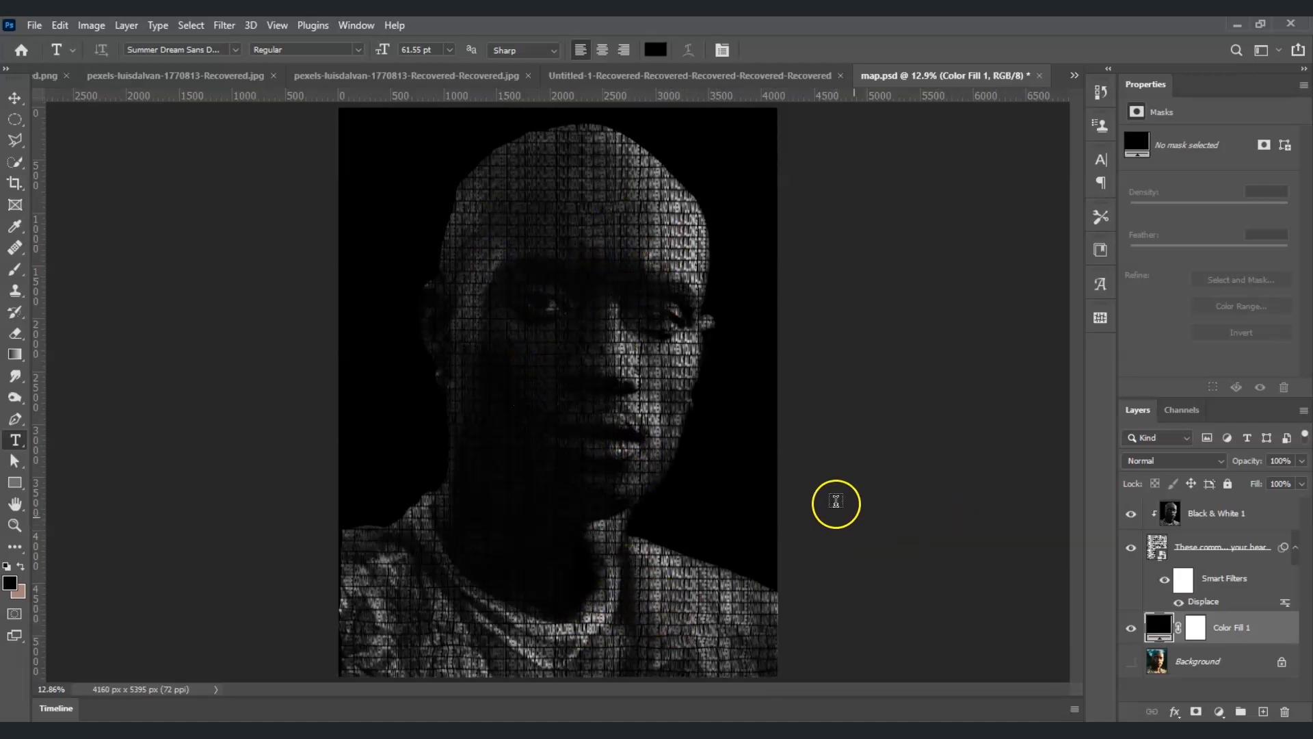
Place a copy of the Background layer at the top of the layer stack and hide it
{"action": "left_click_drag", "start_coordinate": [1153, 658], "coordinate": [1152, 509]}
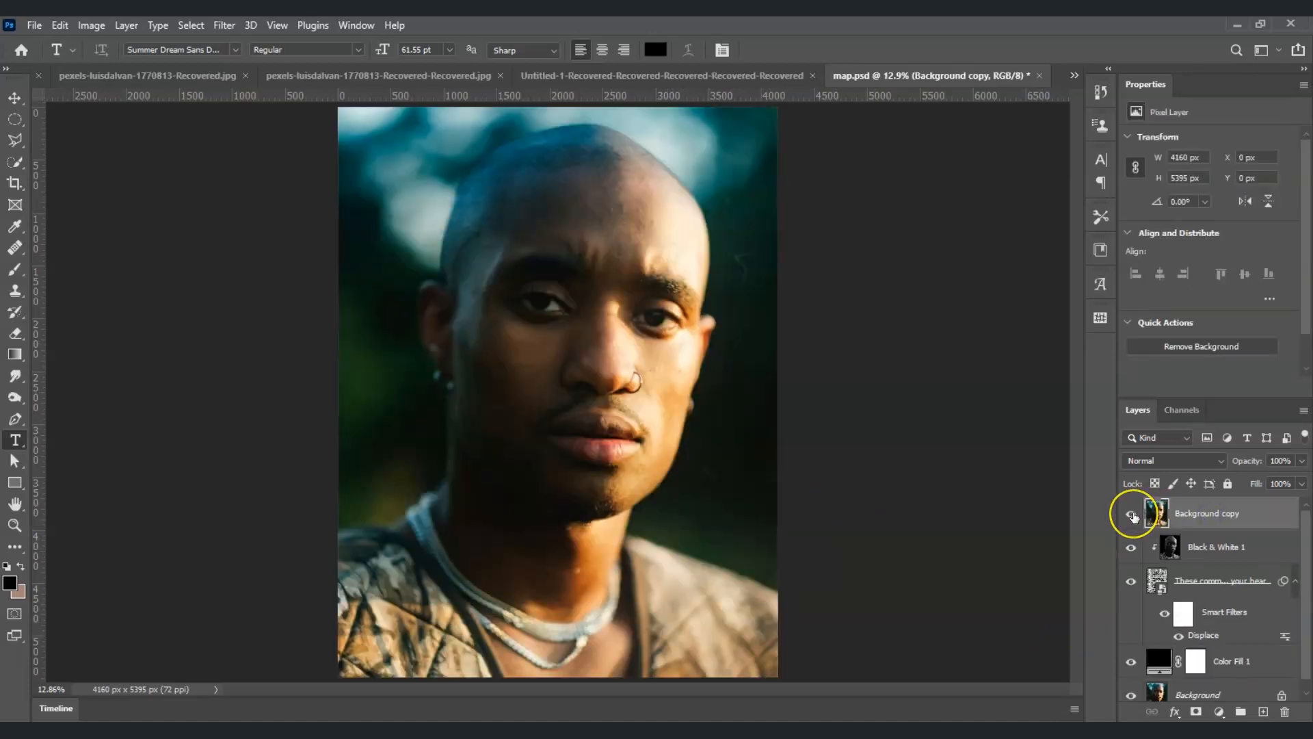
{"action": "left_click", "coordinate": [1132, 513]}
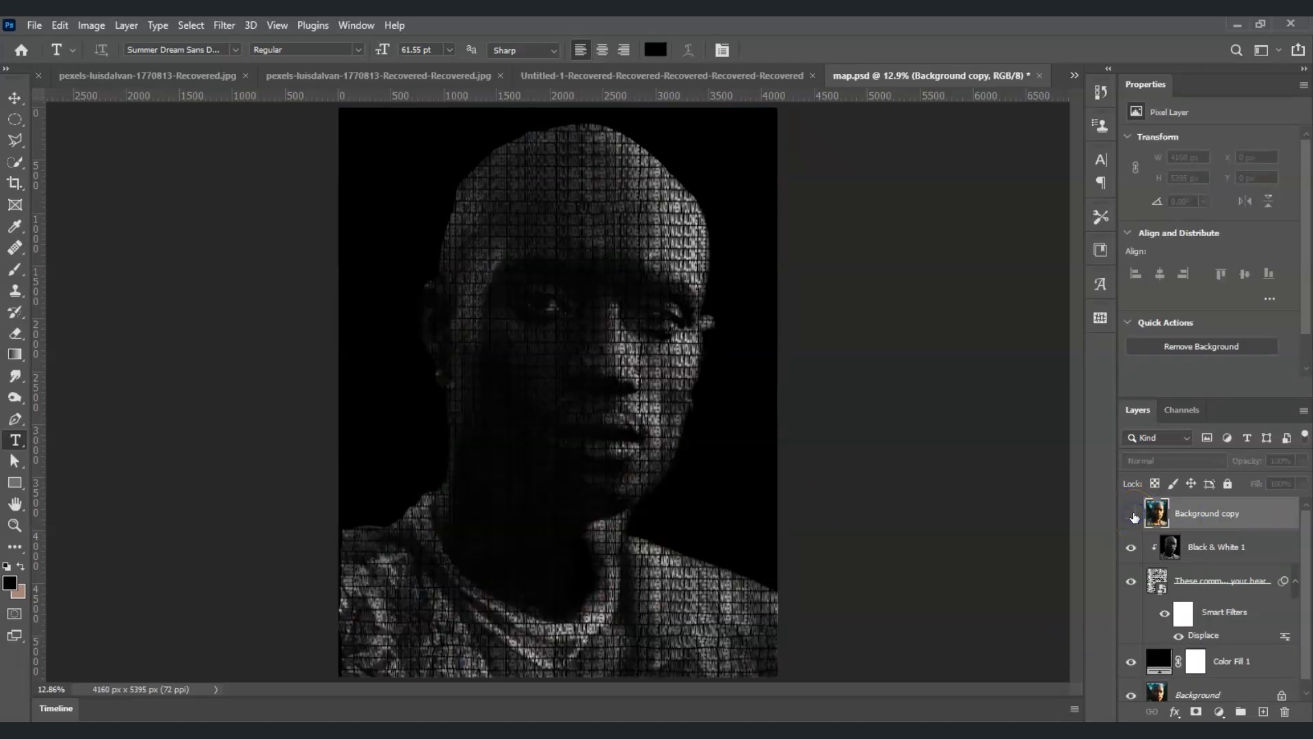